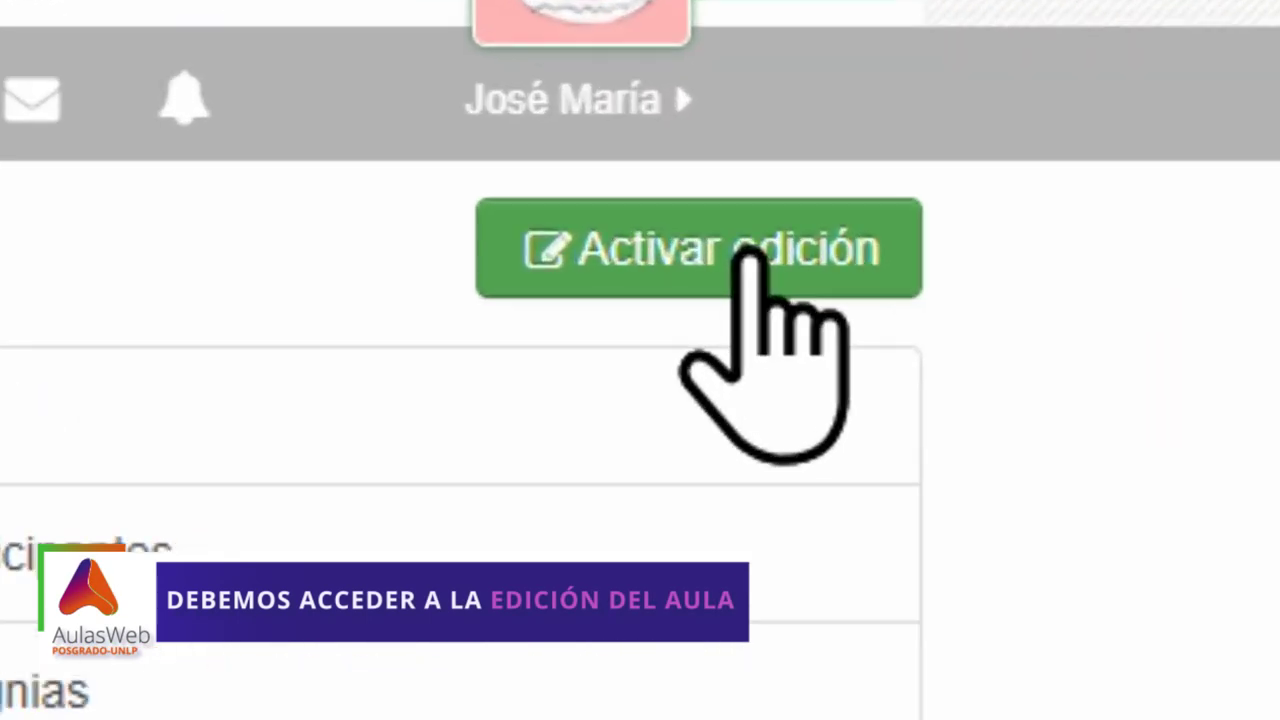
- Turn on course editing and add a new Taller activity to the General section
left_click(748, 255)
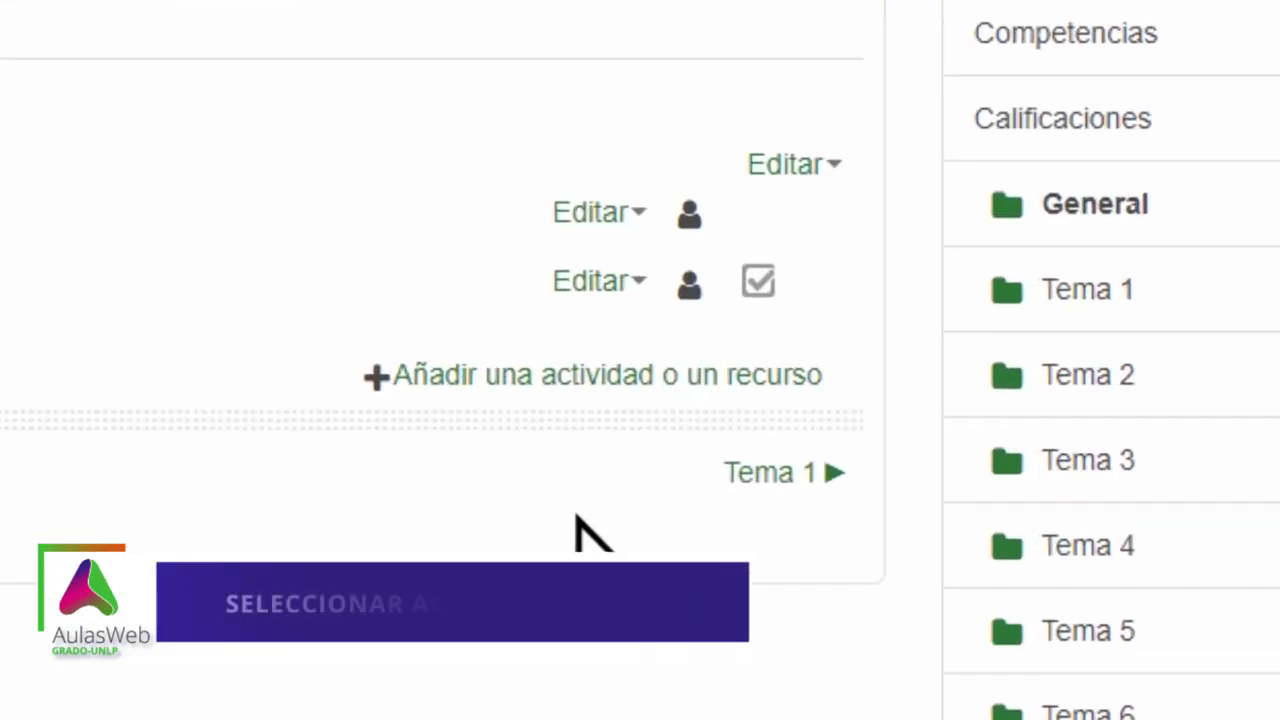
left_click(630, 332)
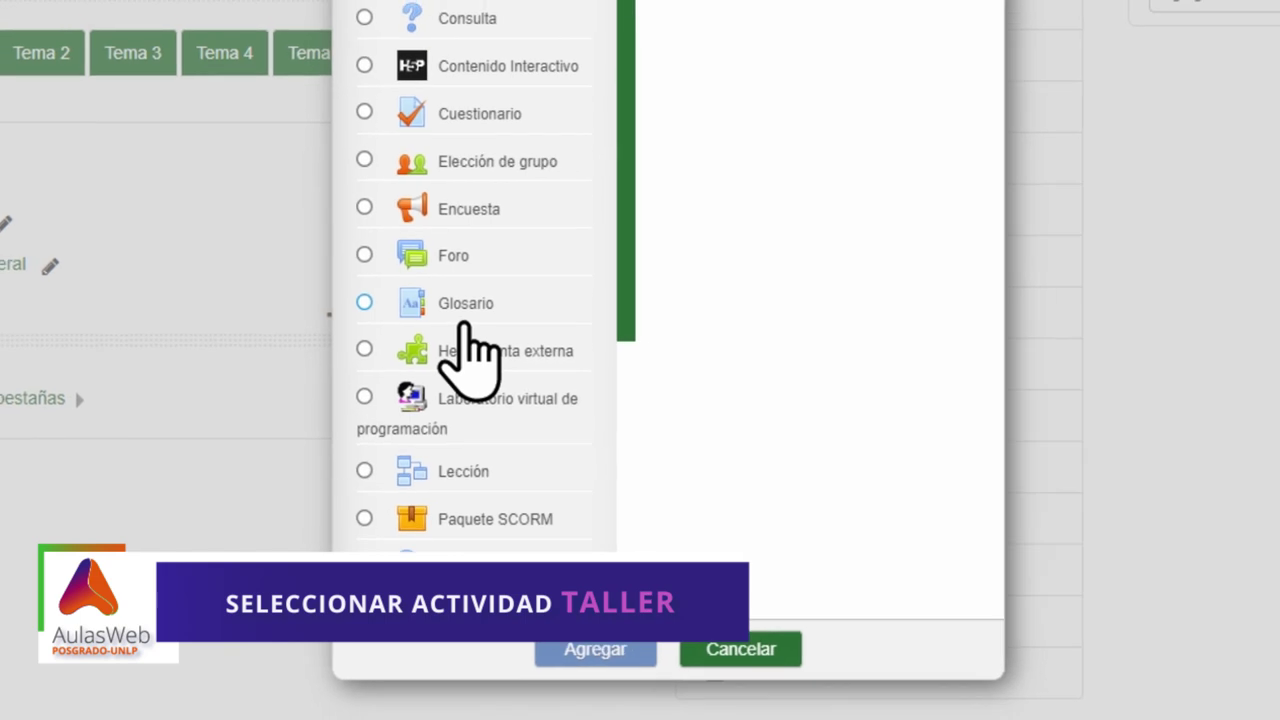
scroll(510, 210, "down", 3)
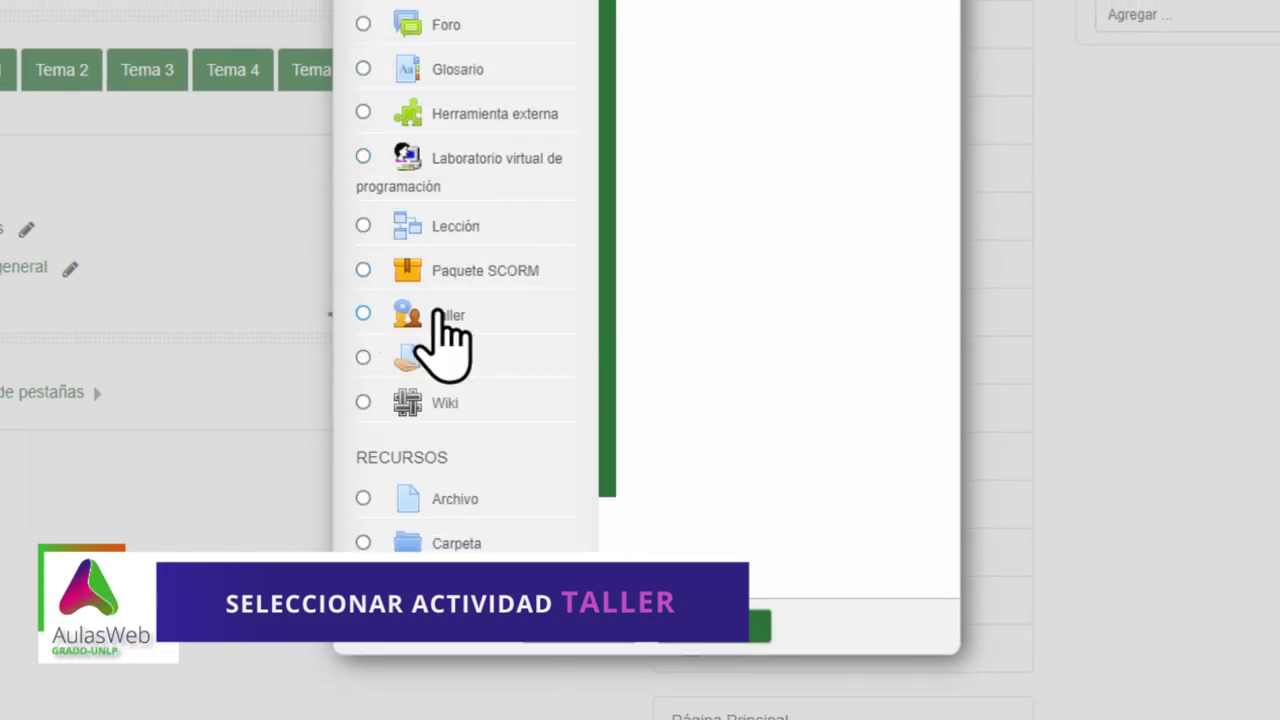
left_click(438, 314)
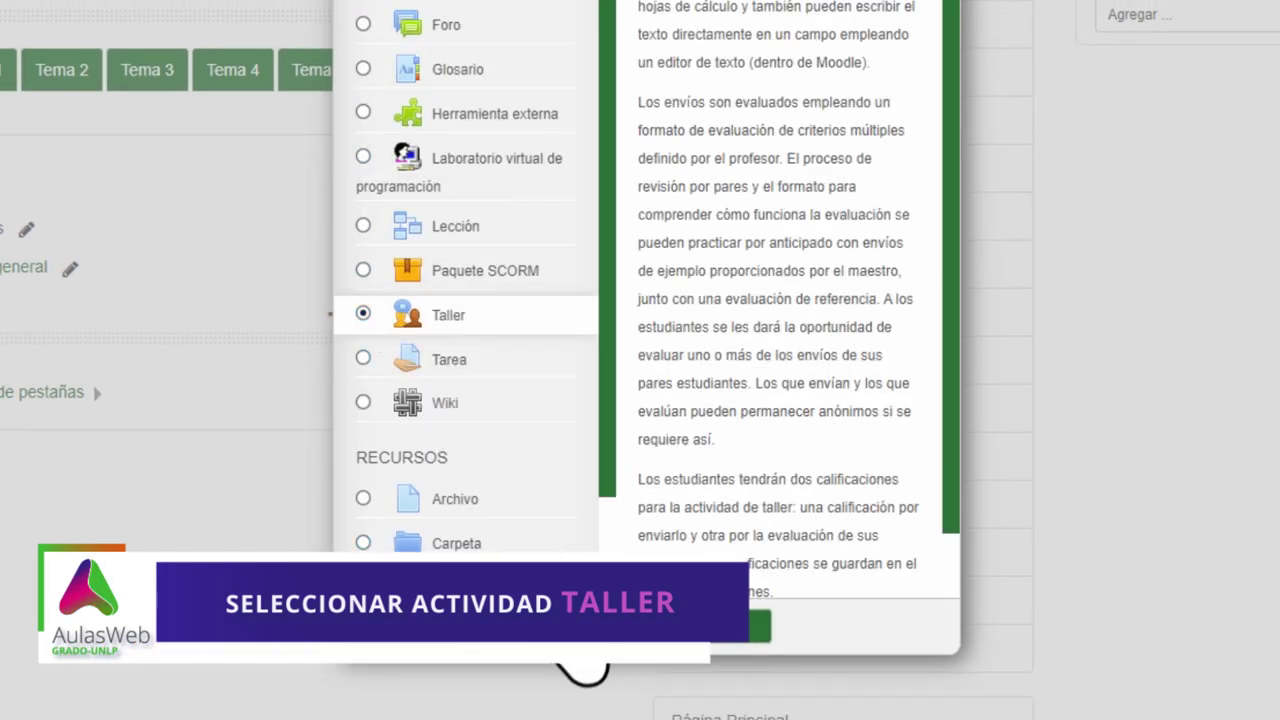
left_click(590, 640)
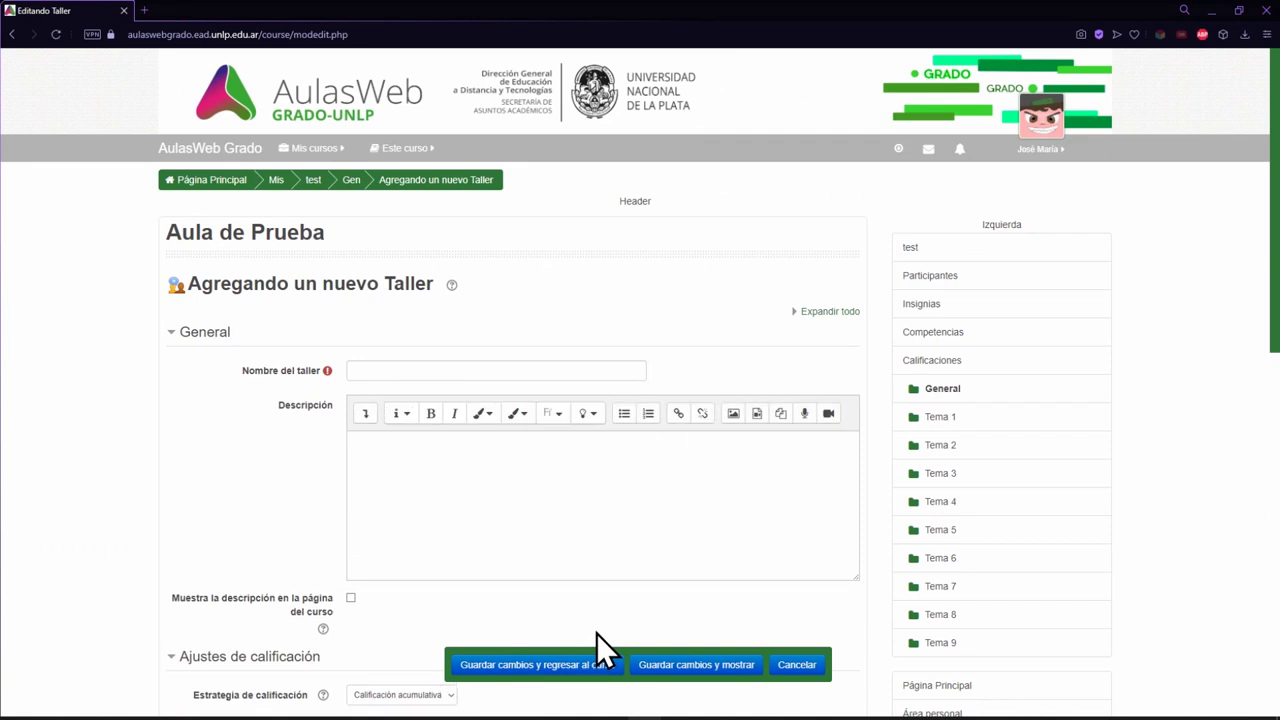
- Name the workshop "Prueba" and enter the description "una descripción para el taller", correcting its spelling
left_click(392, 370)
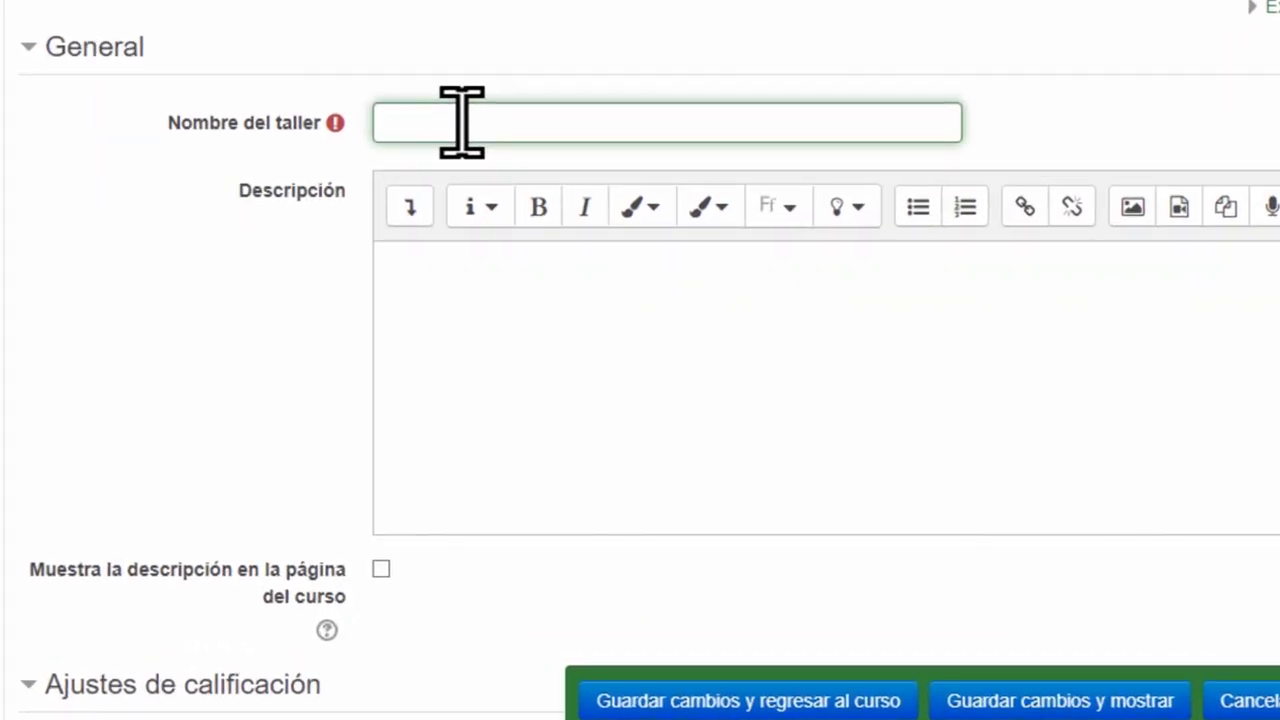
type("Prueba")
left_click(499, 270)
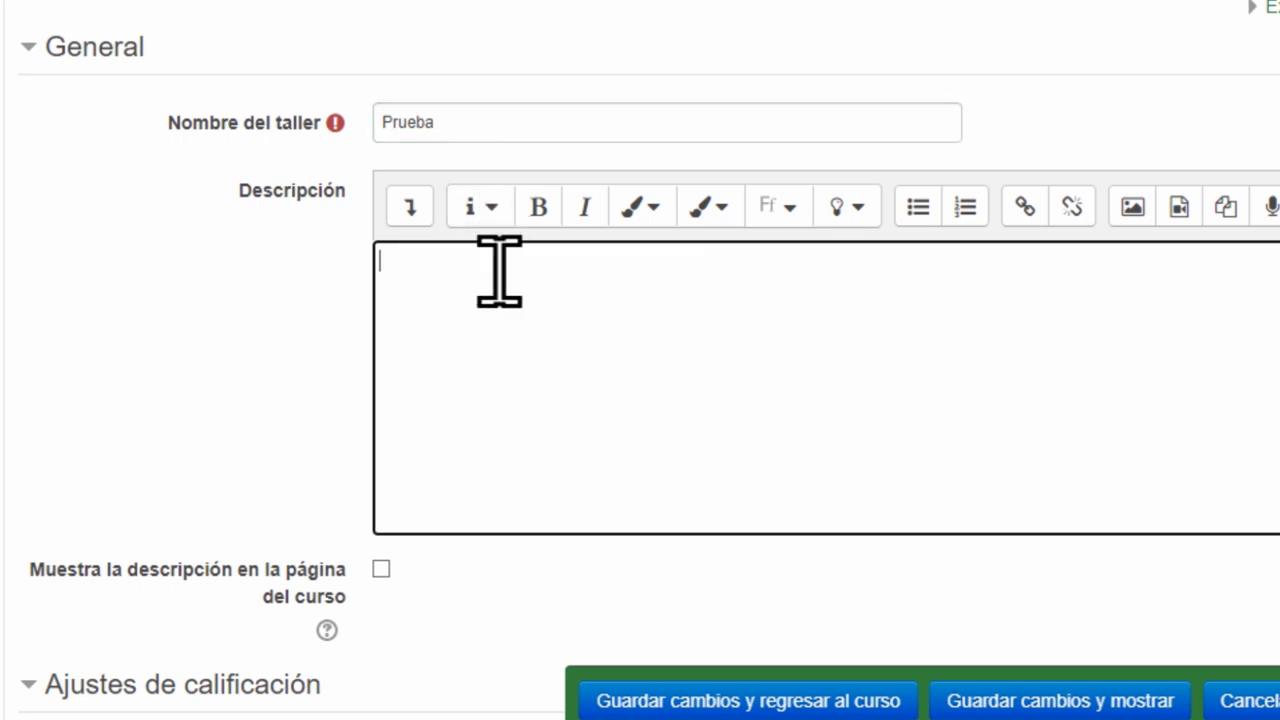
type("una descripcion")
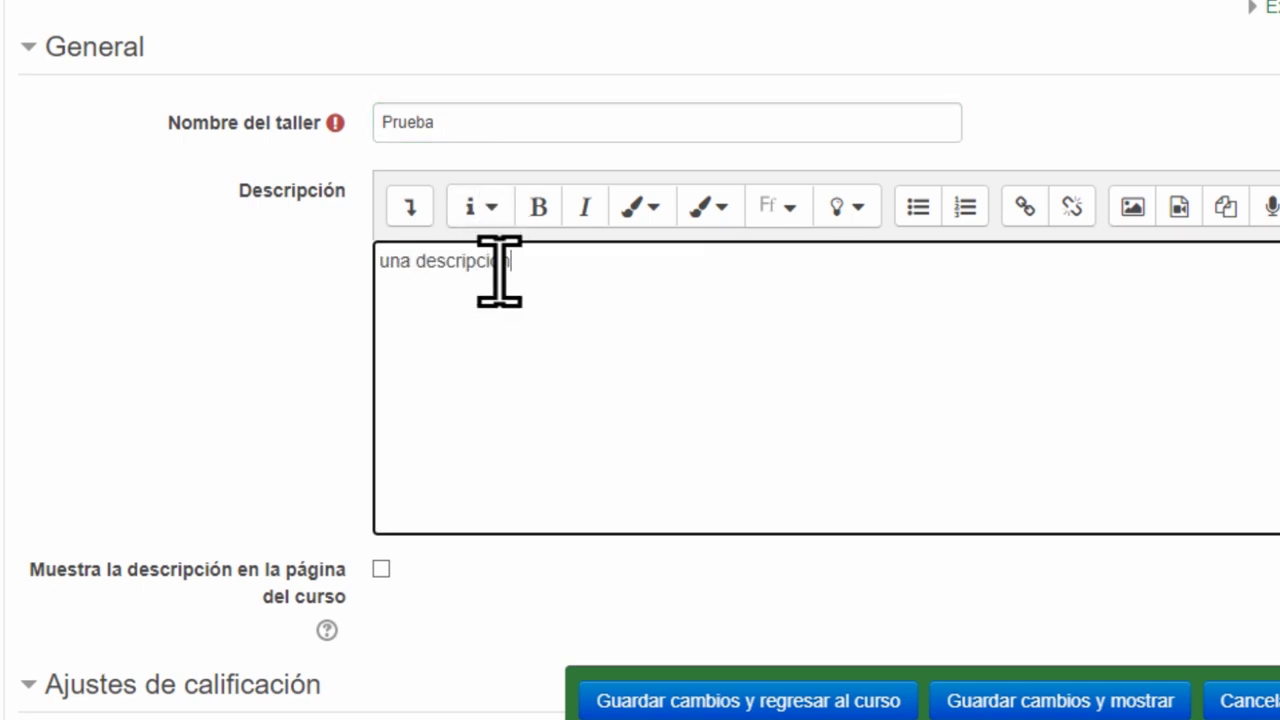
type(" para el taller")
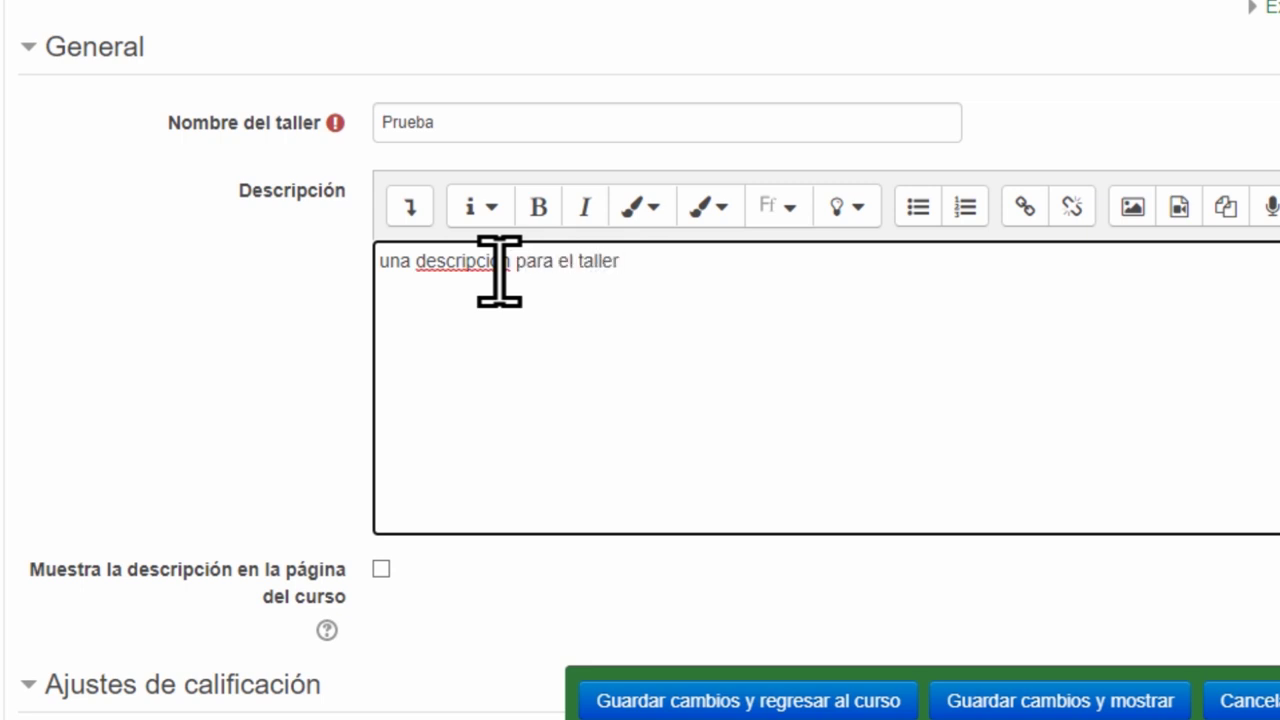
right_click(463, 266)
left_click(553, 291)
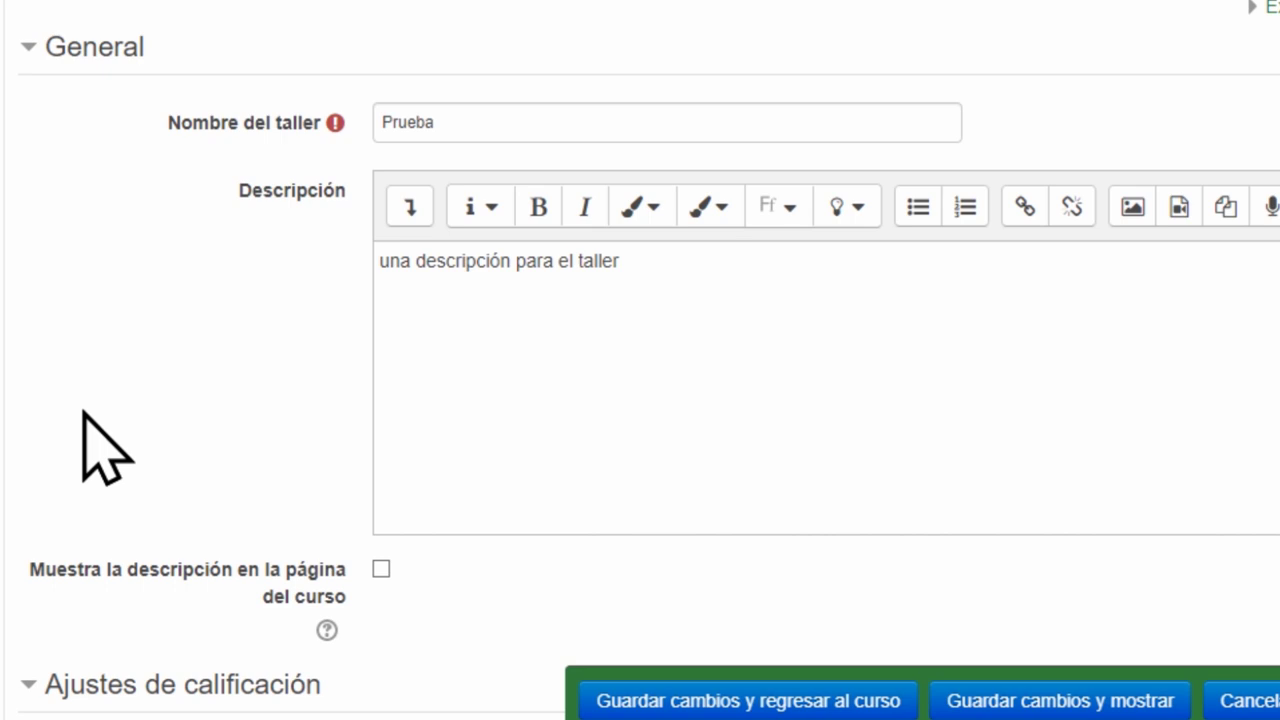
- Examine the available grading strategies and the possible submission grade values in the workshop's grading settings
scroll(84, 414, "down", 5)
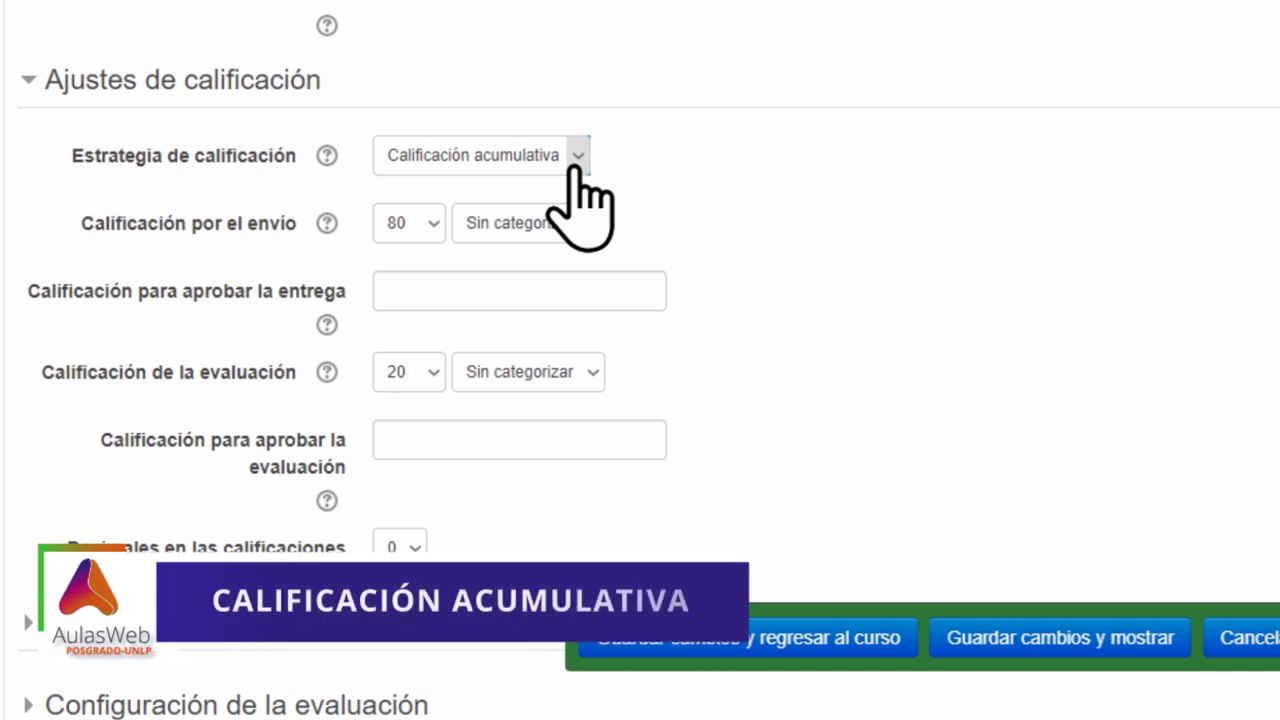
scroll(575, 168, "up", 1)
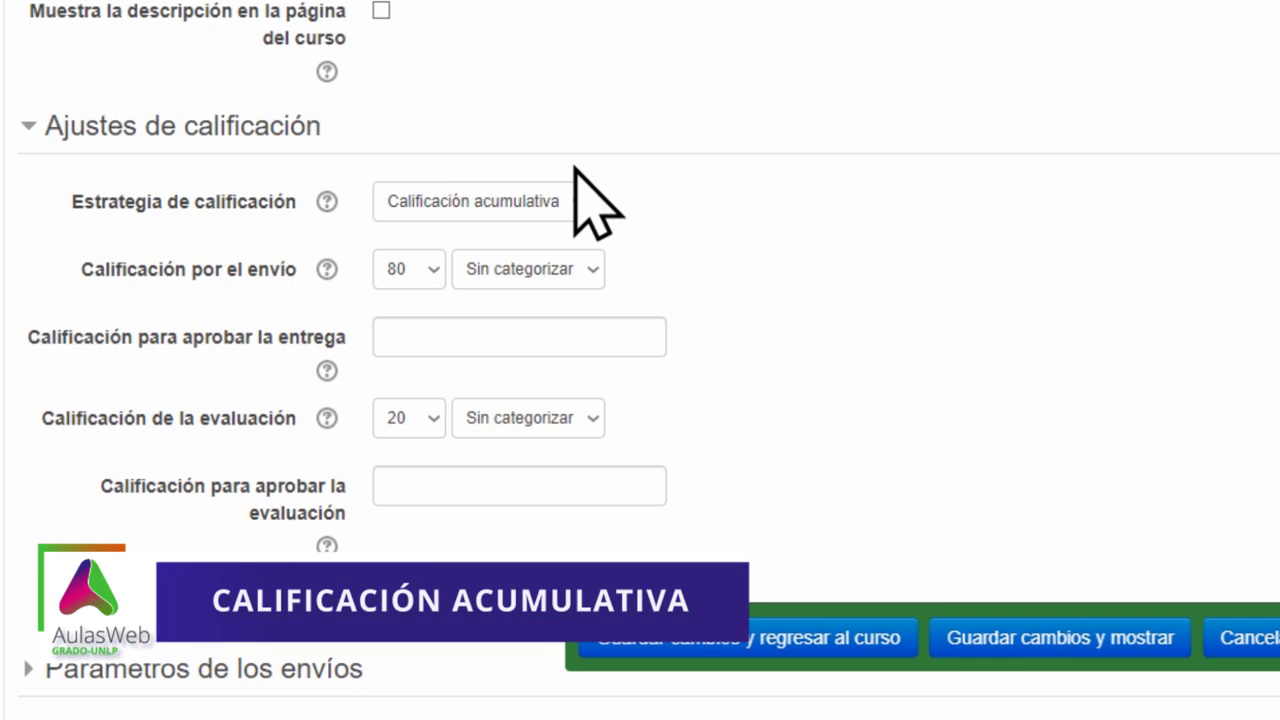
scroll(575, 168, "down", 1)
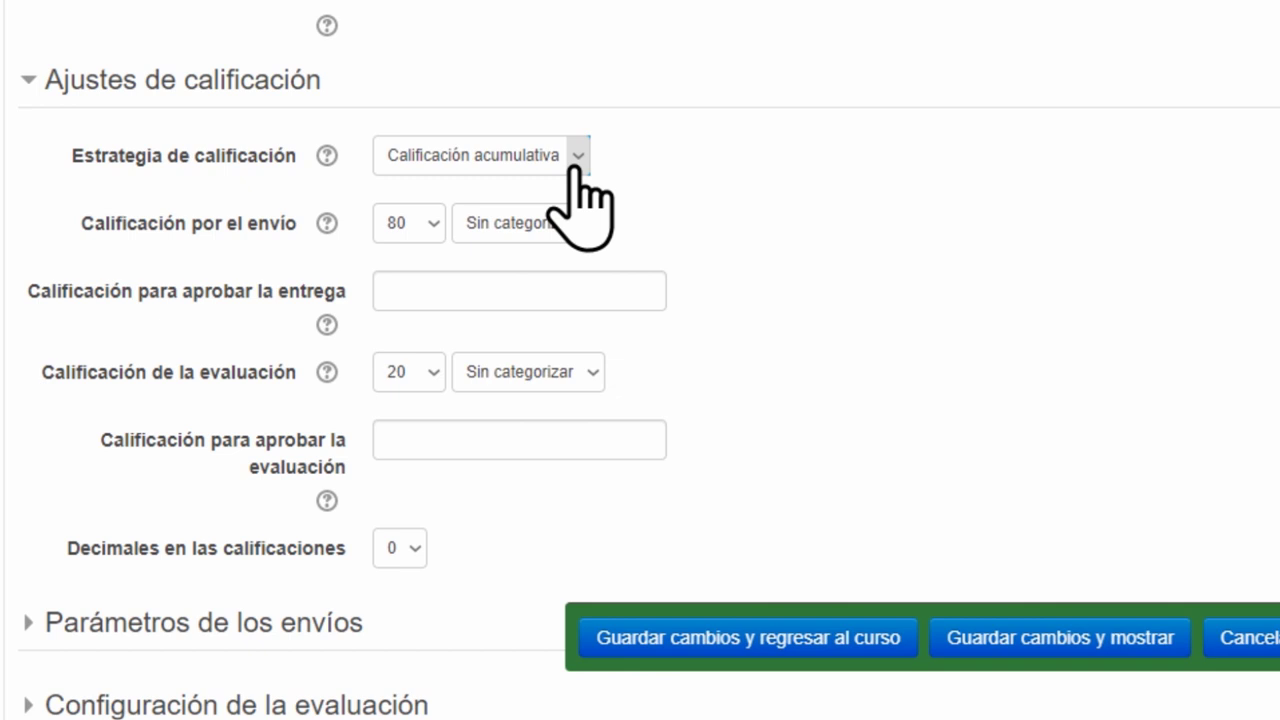
left_click(575, 160)
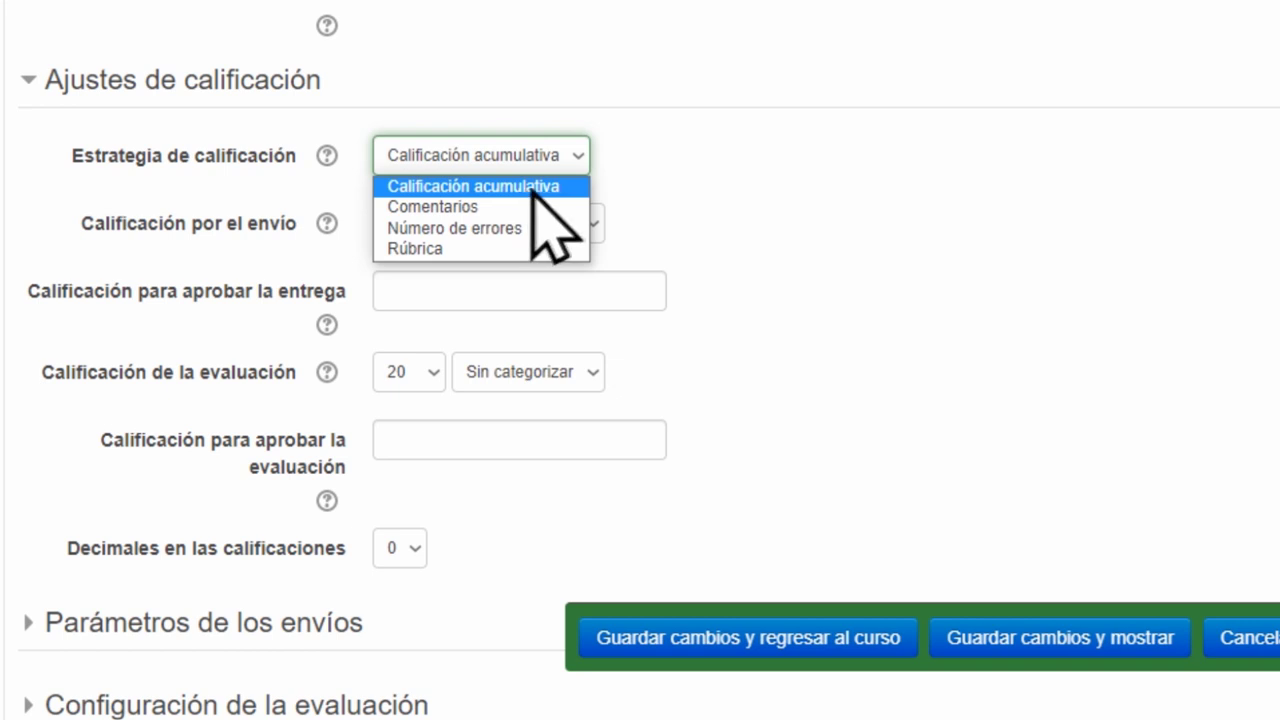
left_click(718, 165)
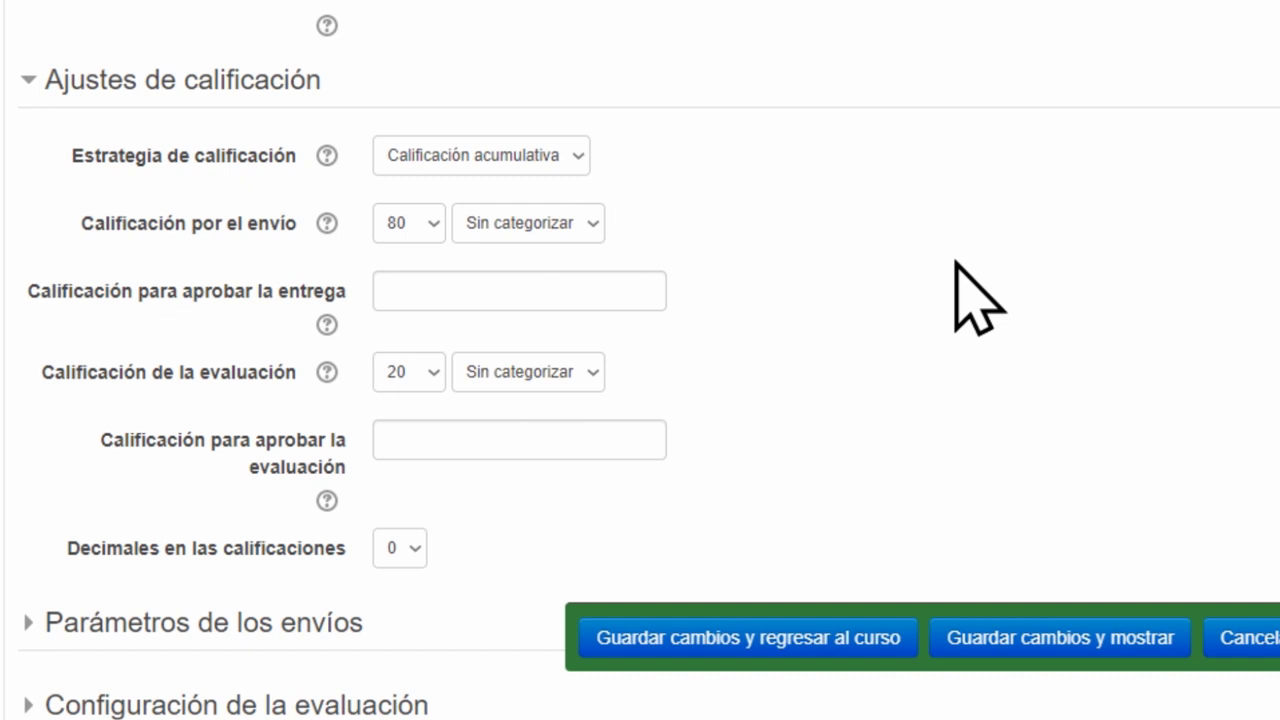
left_click(435, 230)
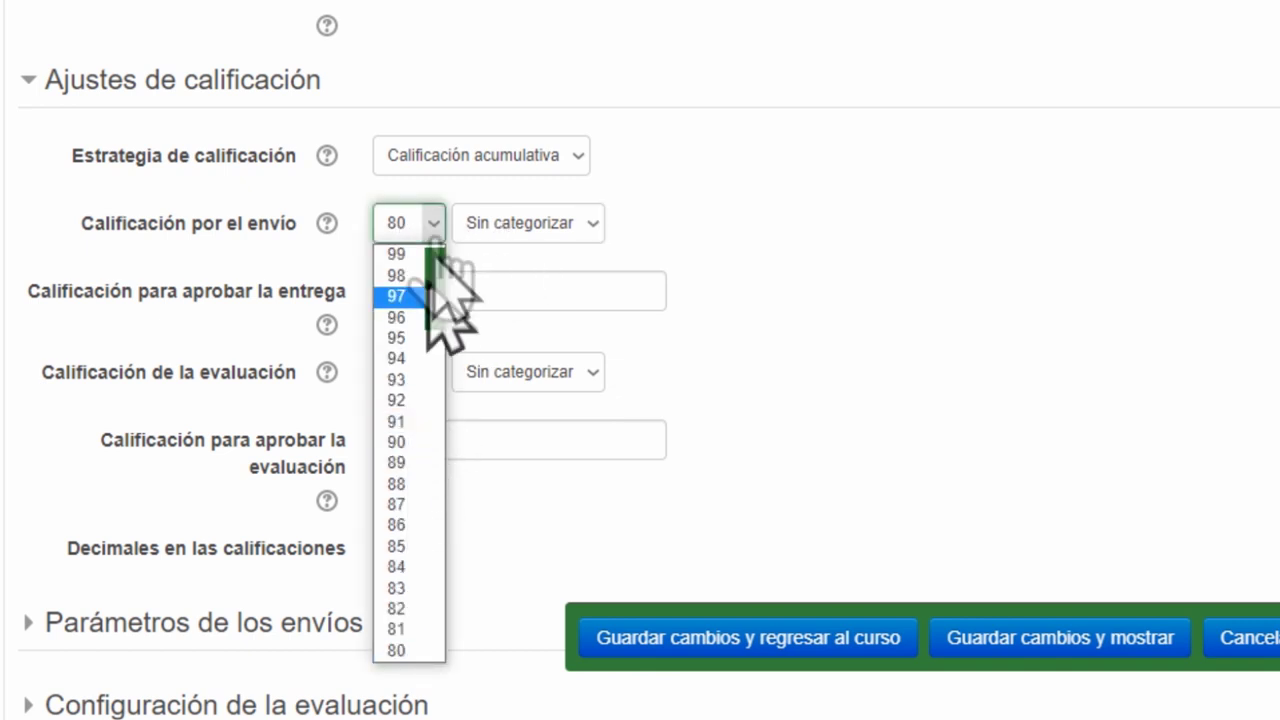
left_click(432, 230)
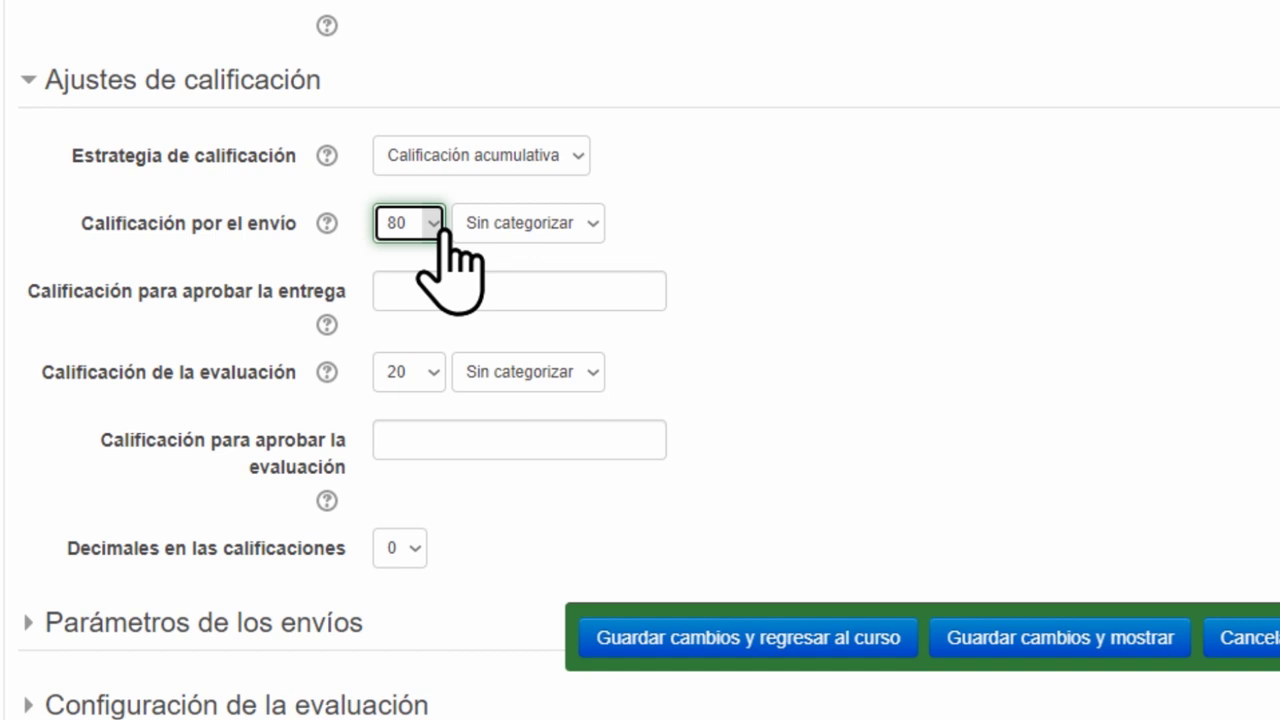
- Set the workshop's passing grade to 40 for the submission and 10 for the evaluation
left_click(434, 288)
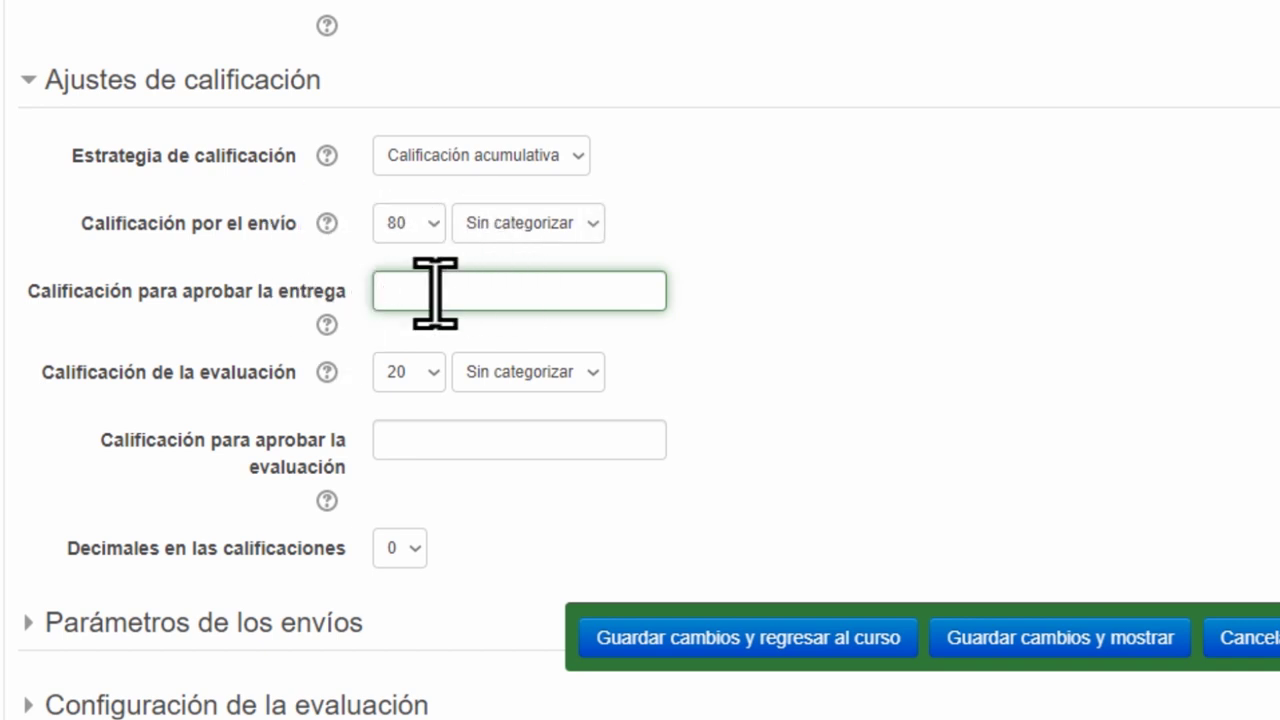
type("40")
left_click(1014, 305)
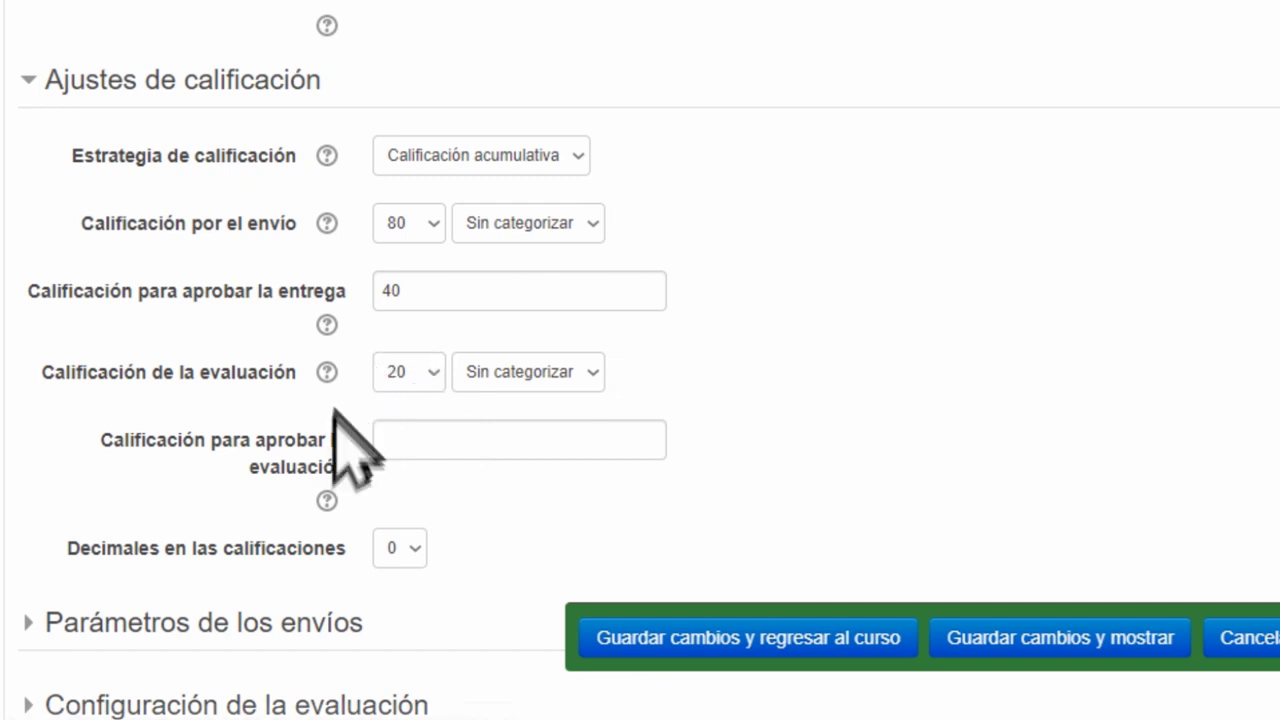
left_click(407, 450)
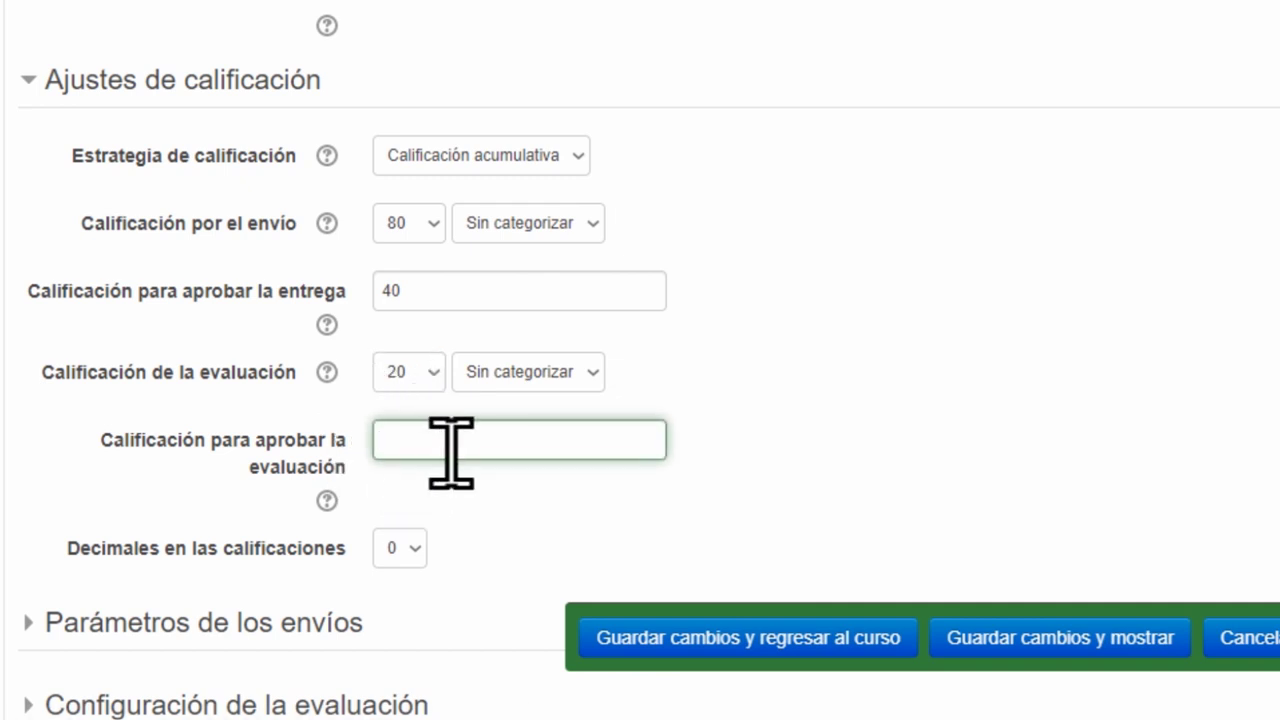
type("10")
left_click(780, 457)
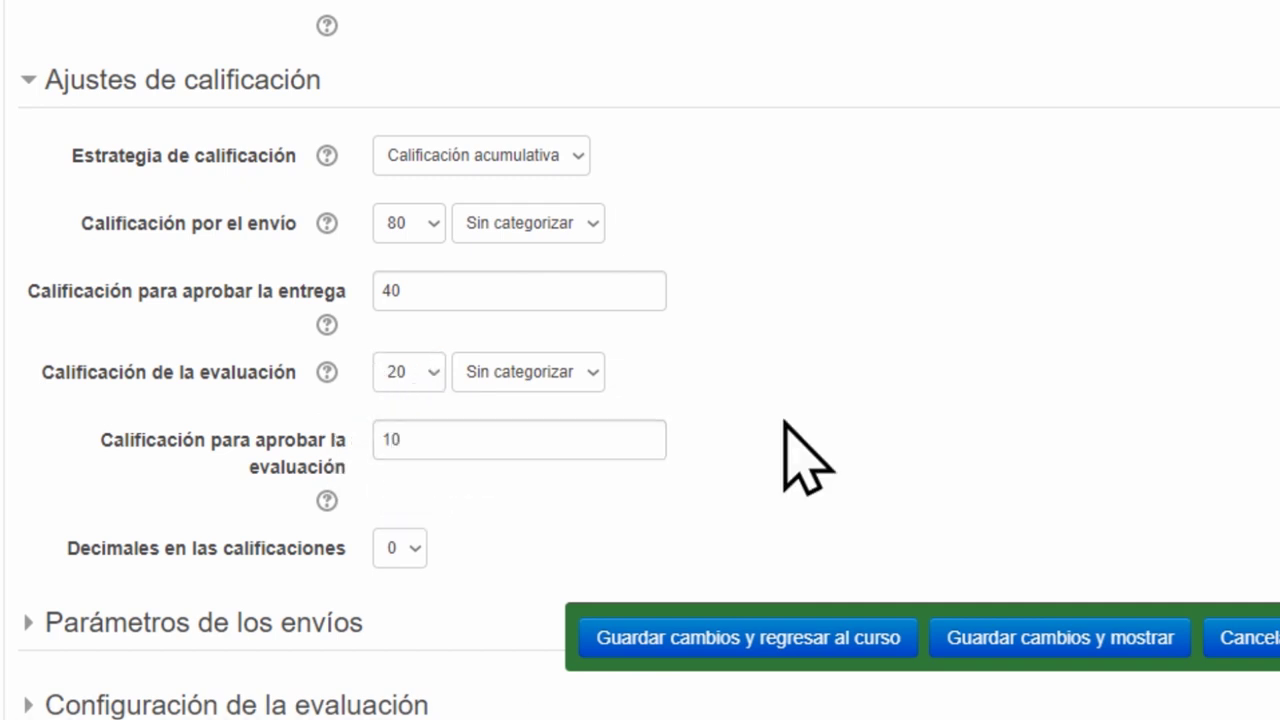
left_click(408, 448)
type("10")
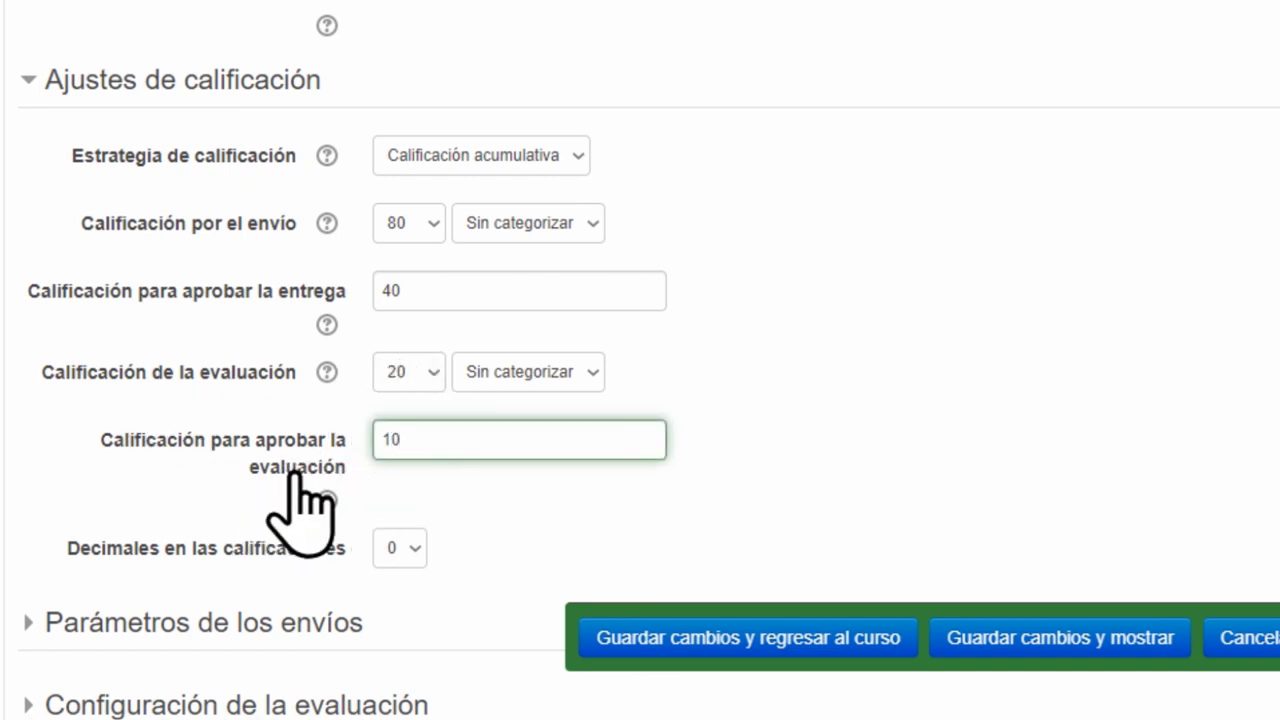
left_click(835, 478)
- Write the submission instructions "Haga una breve descripción de los temas hablados durante la clase. Mencione al menos 3 ejemplos."
scroll(923, 366, "down", 3)
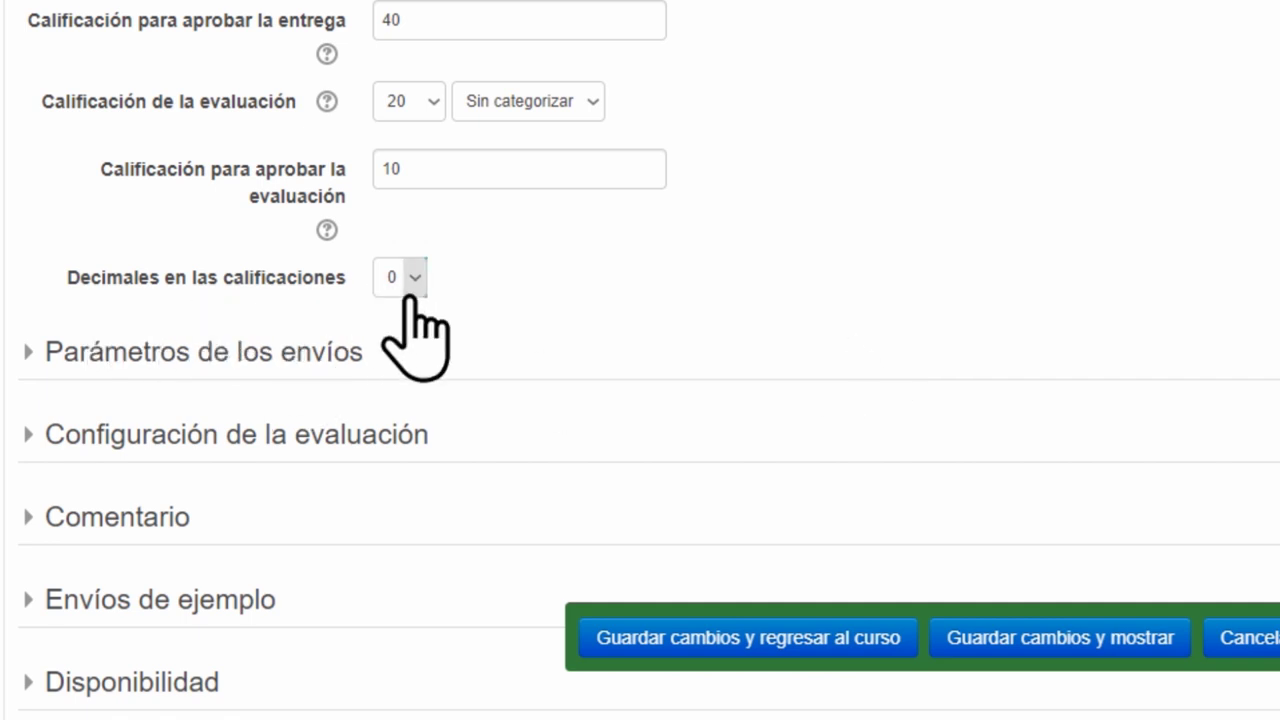
left_click(24, 362)
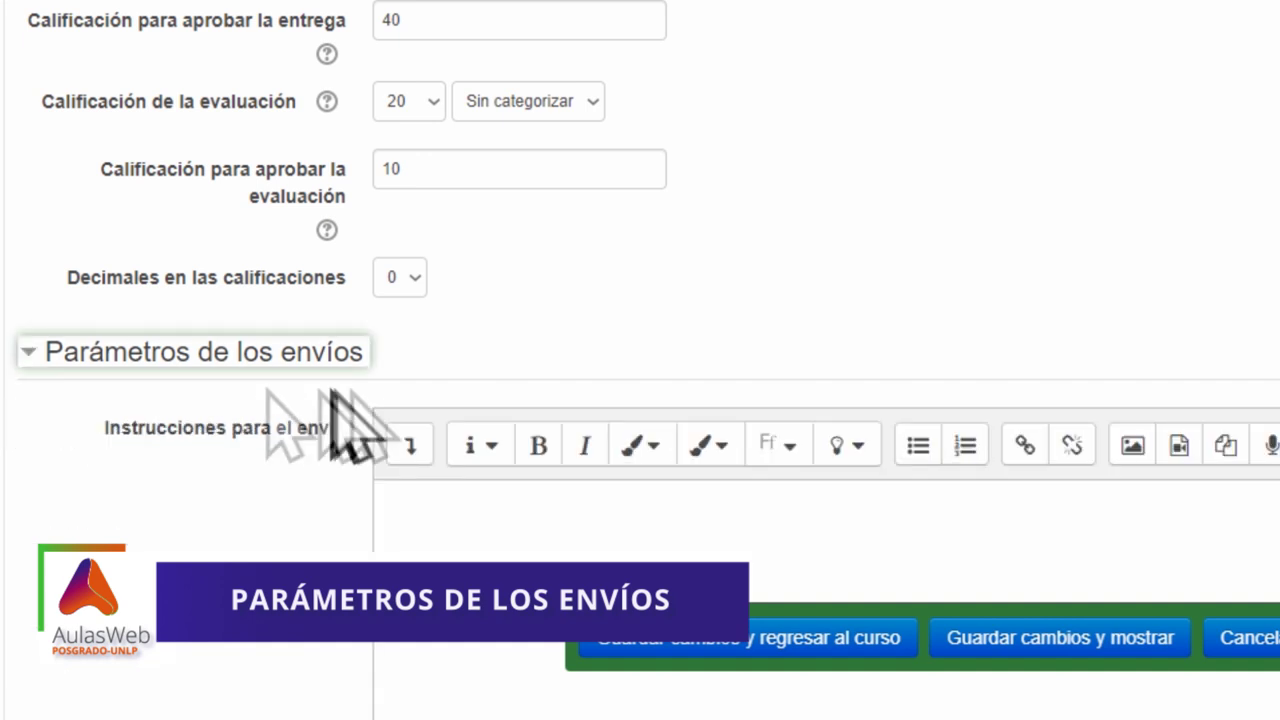
scroll(757, 263, "down", 4)
scroll(752, 400, "up", 1)
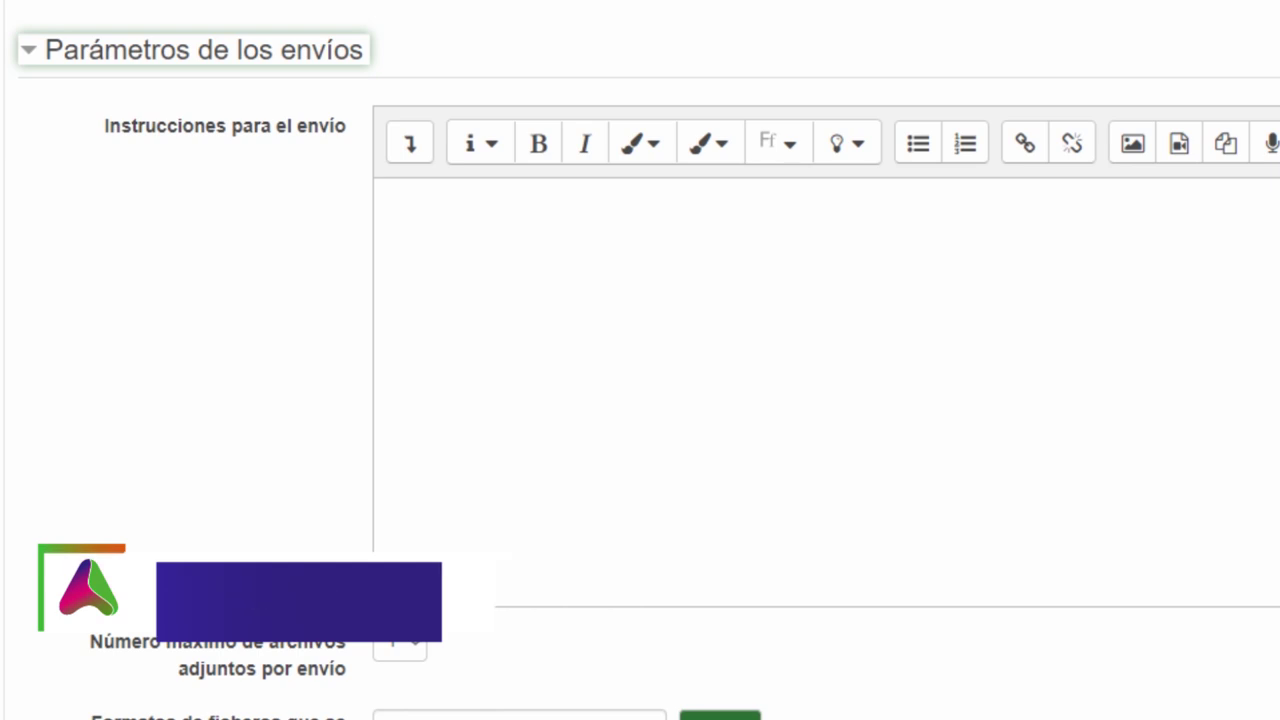
left_click(487, 285)
type("Haga una breve ")
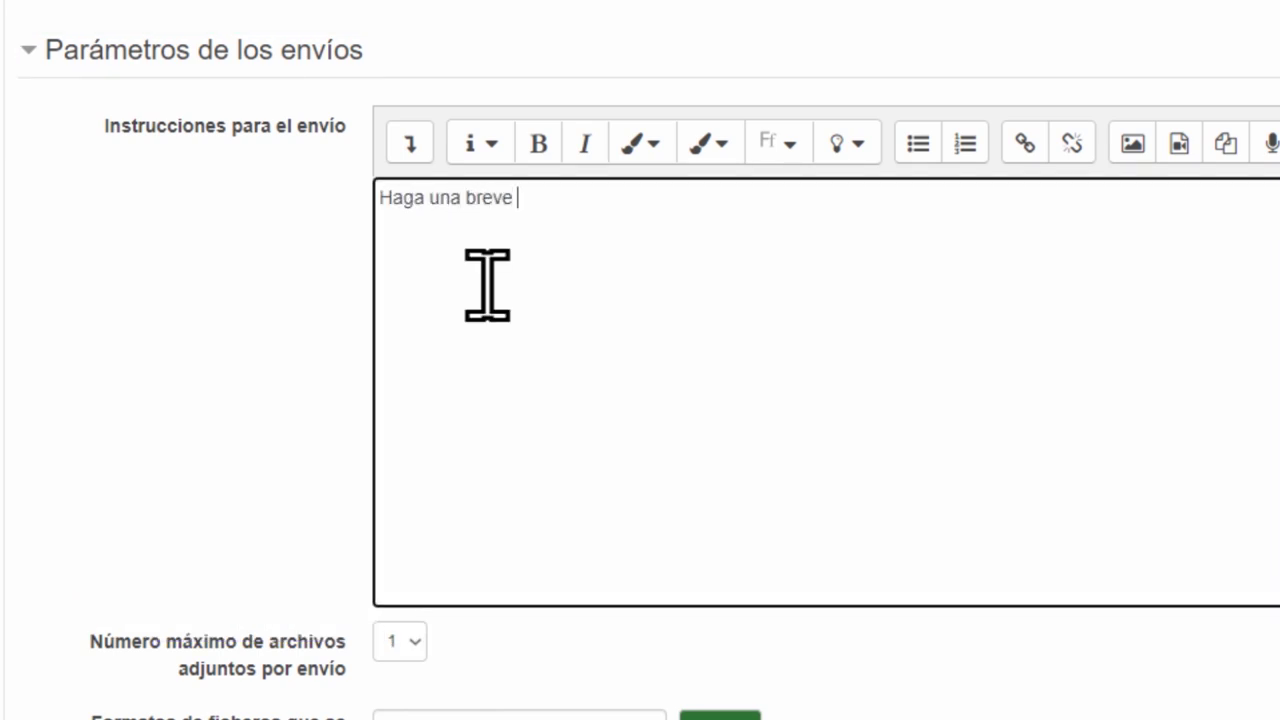
type("descripcion de los temas hablados durante la clase. Mencione al")
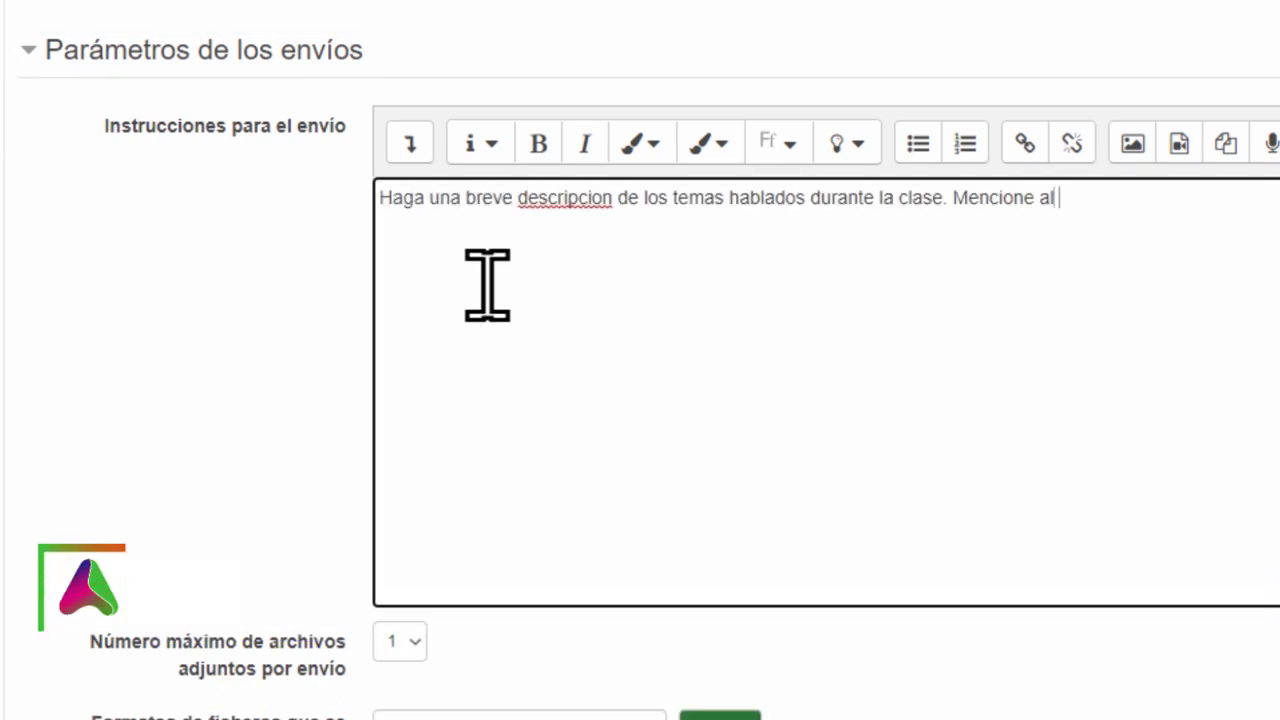
type("menos 3 ejemplos")
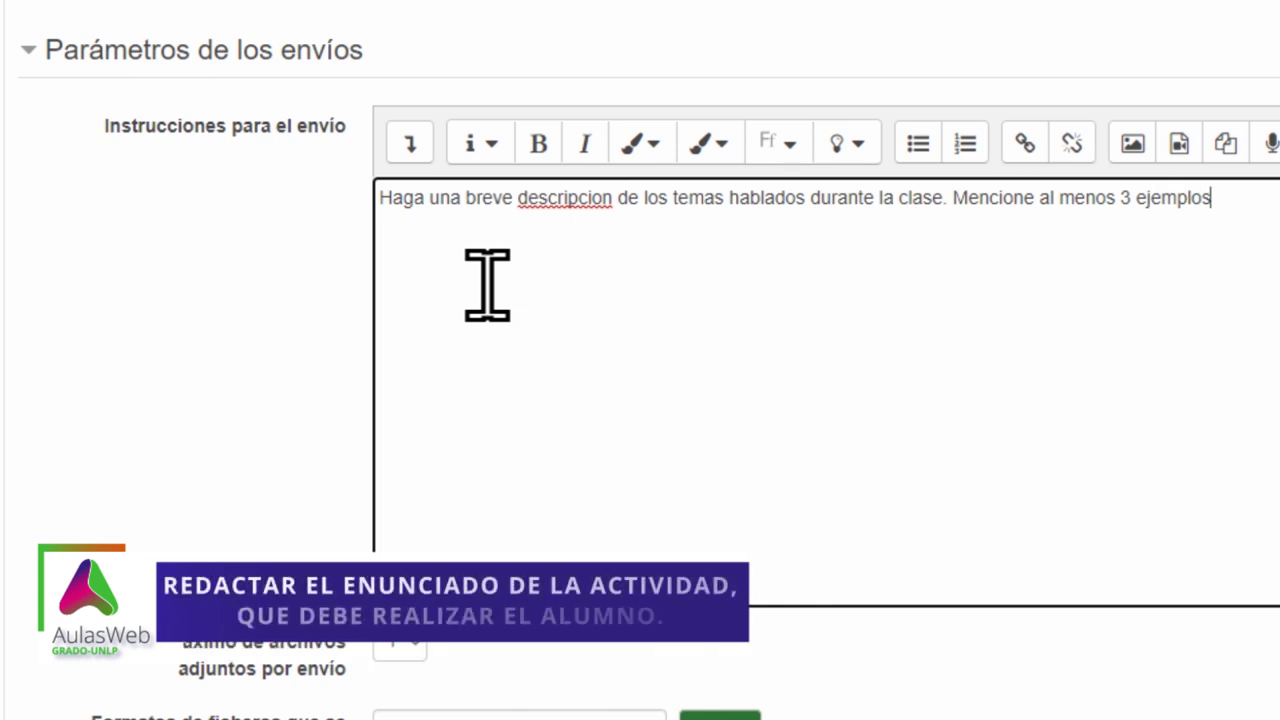
type(".")
right_click(532, 199)
left_click(600, 222)
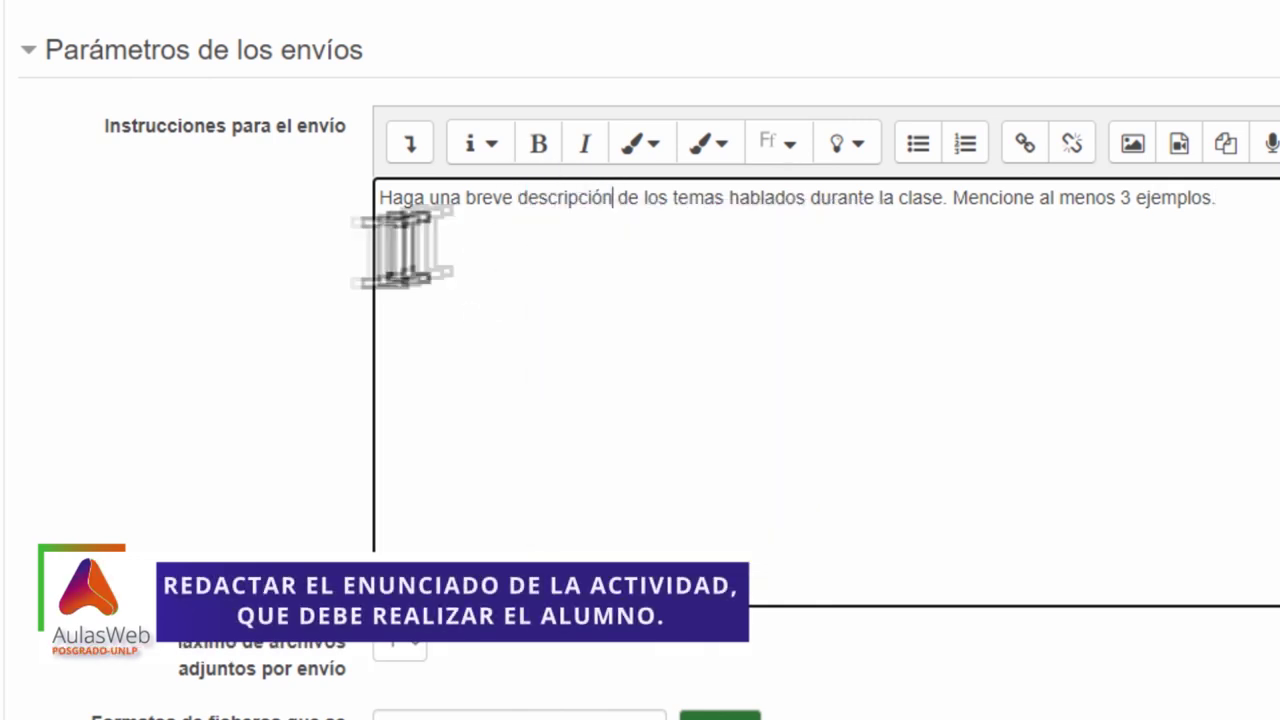
left_click(320, 342)
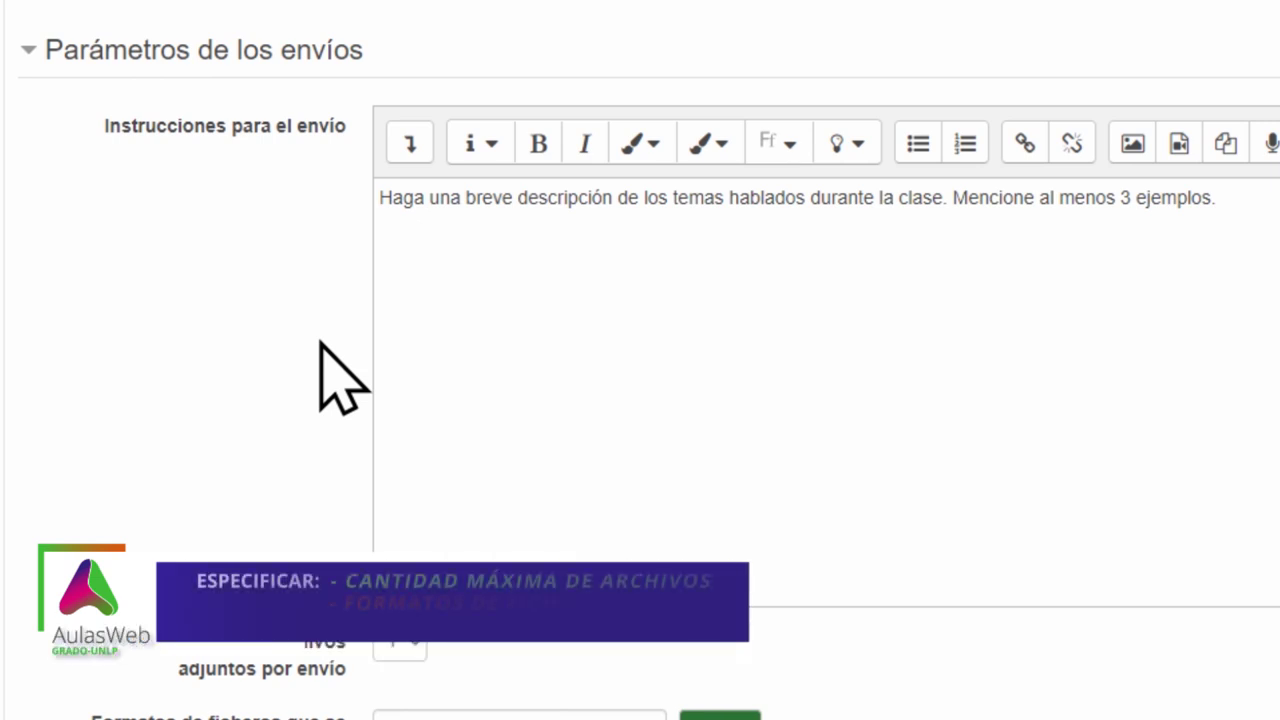
- Check the choices for the maximum number of attachments and restrict the allowed submission file formats to "document"
scroll(360, 352, "down", 3)
left_click(408, 371)
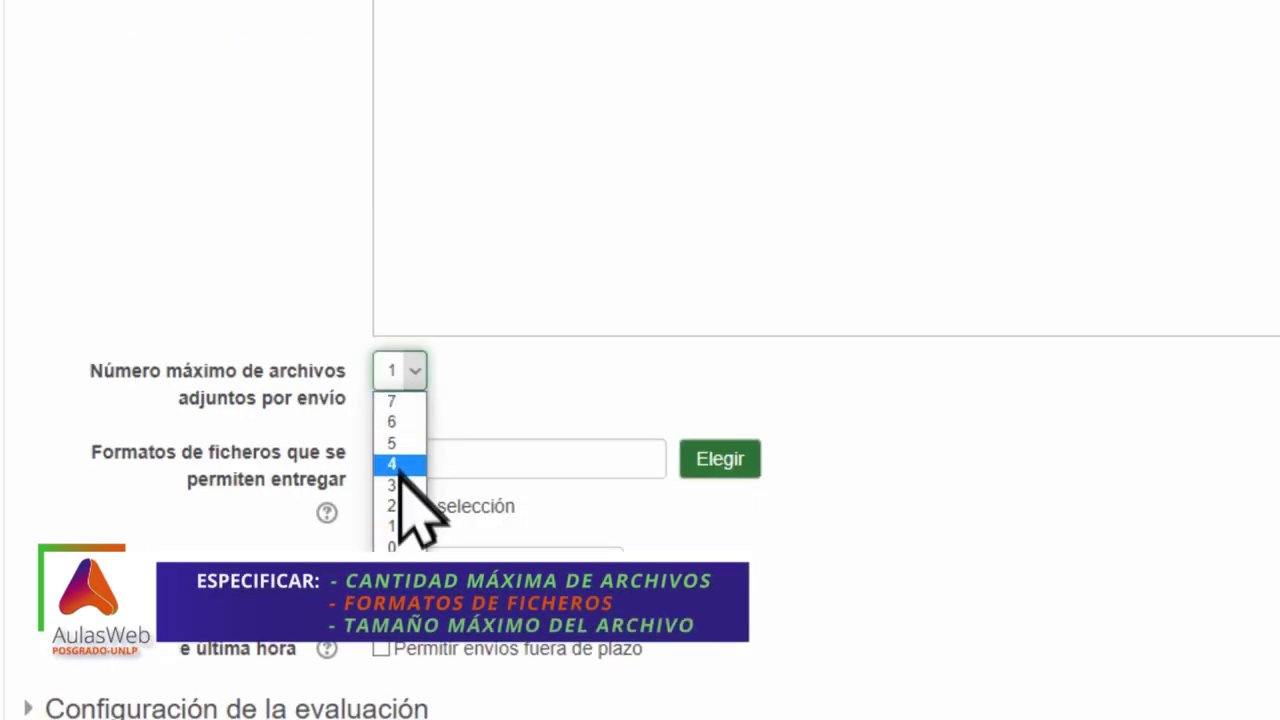
left_click(506, 392)
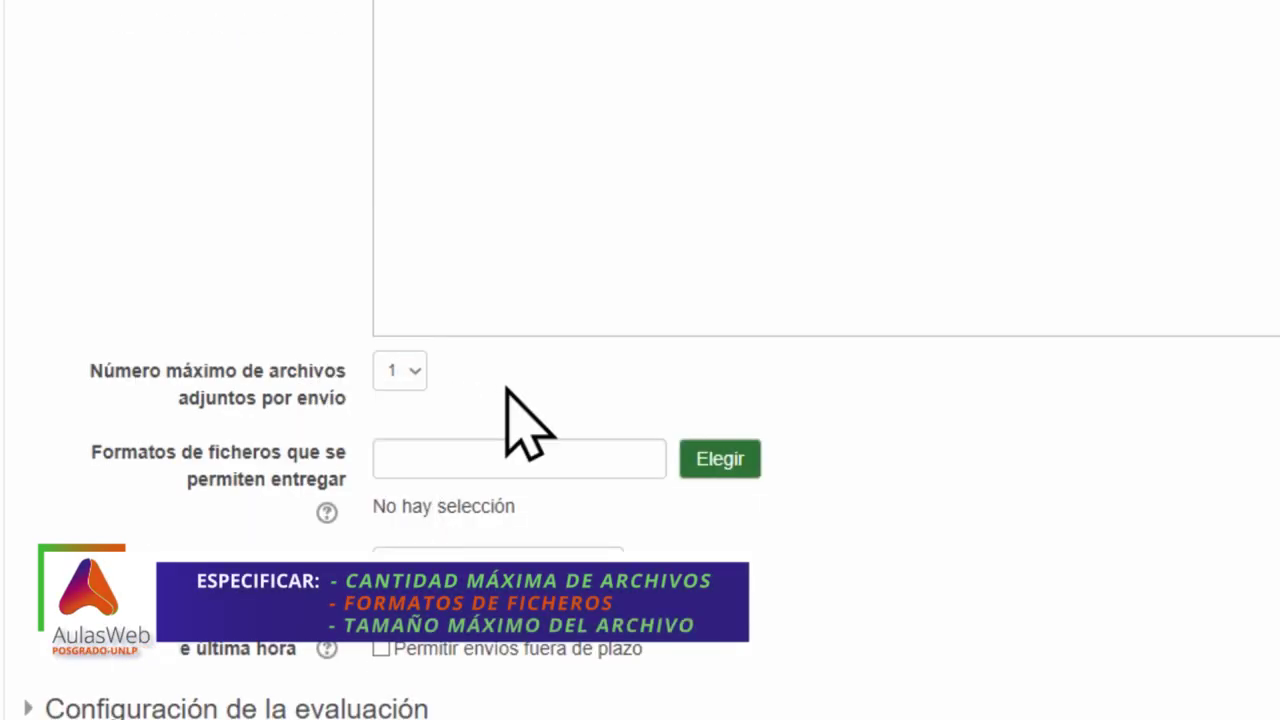
left_click(466, 458)
type("document")
key("Tab")
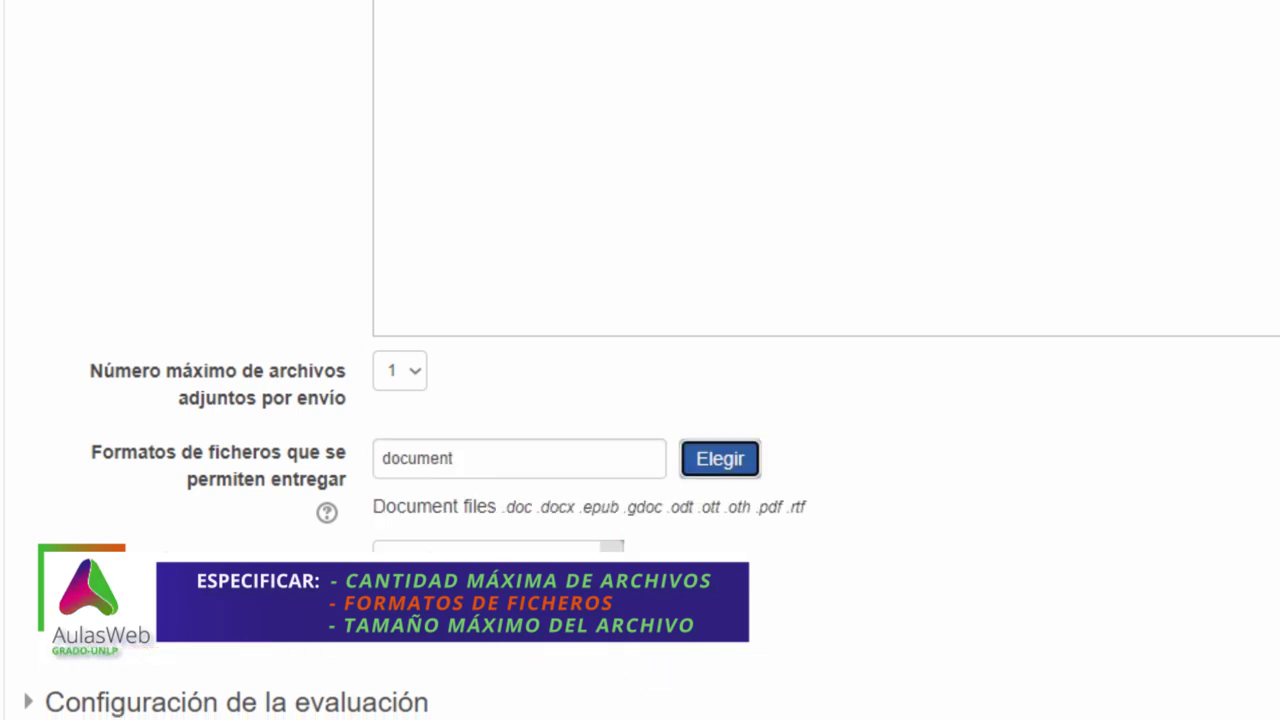
left_click(834, 562)
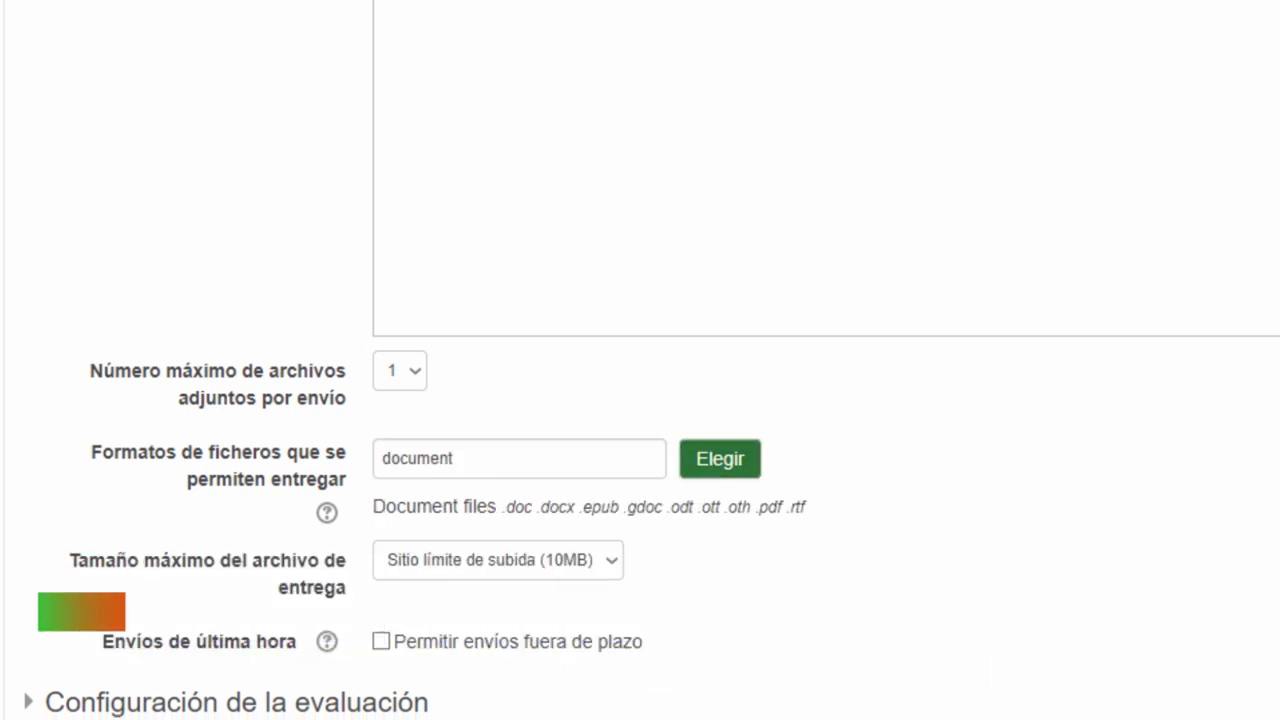
scroll(900, 510, "down", 1)
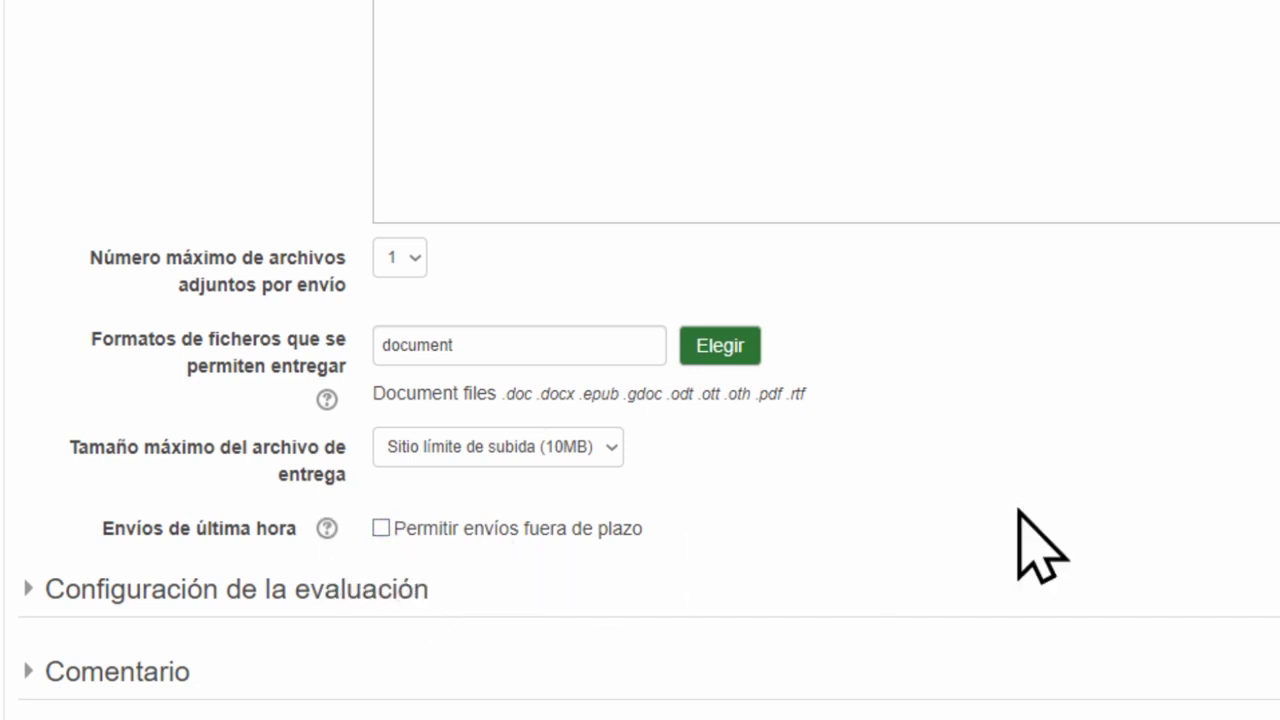
- Write the evaluation instructions "Deben mencionarse los 3 ejemplo. Definiciones breves y concisas. Es importante que hagan hincapié sobre x tema."
scroll(1018, 510, "down", 5)
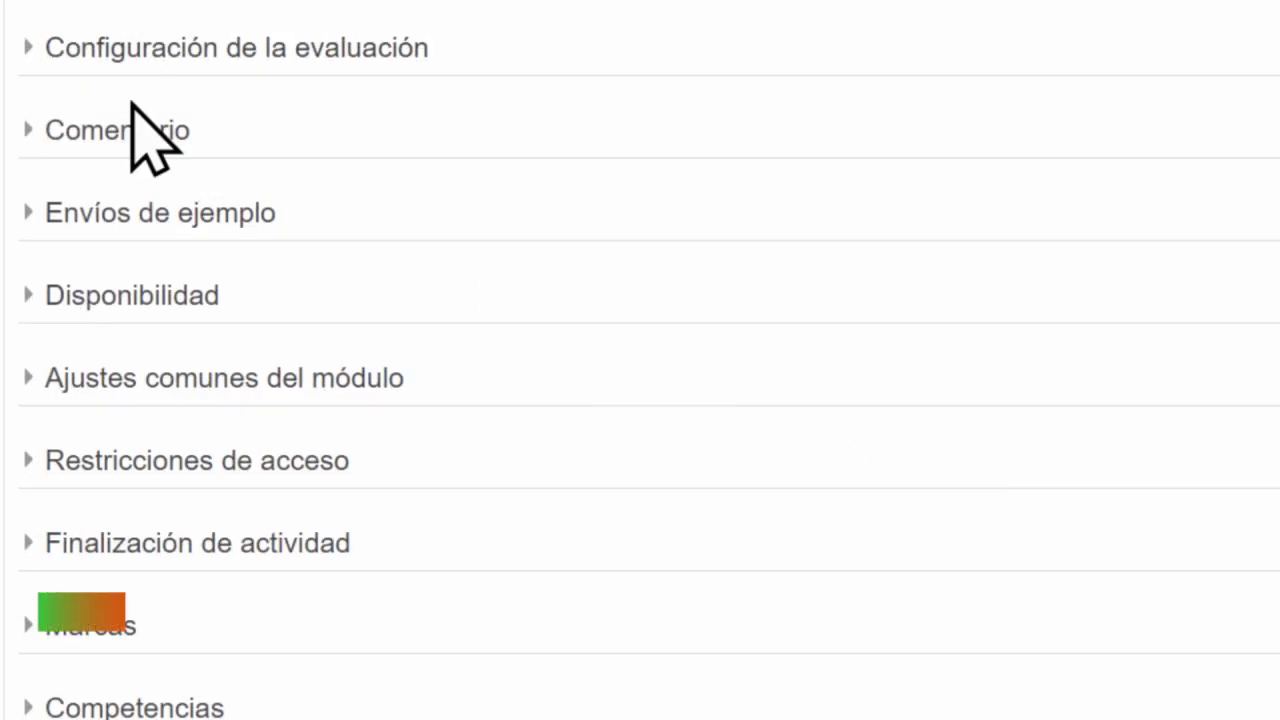
left_click(33, 53)
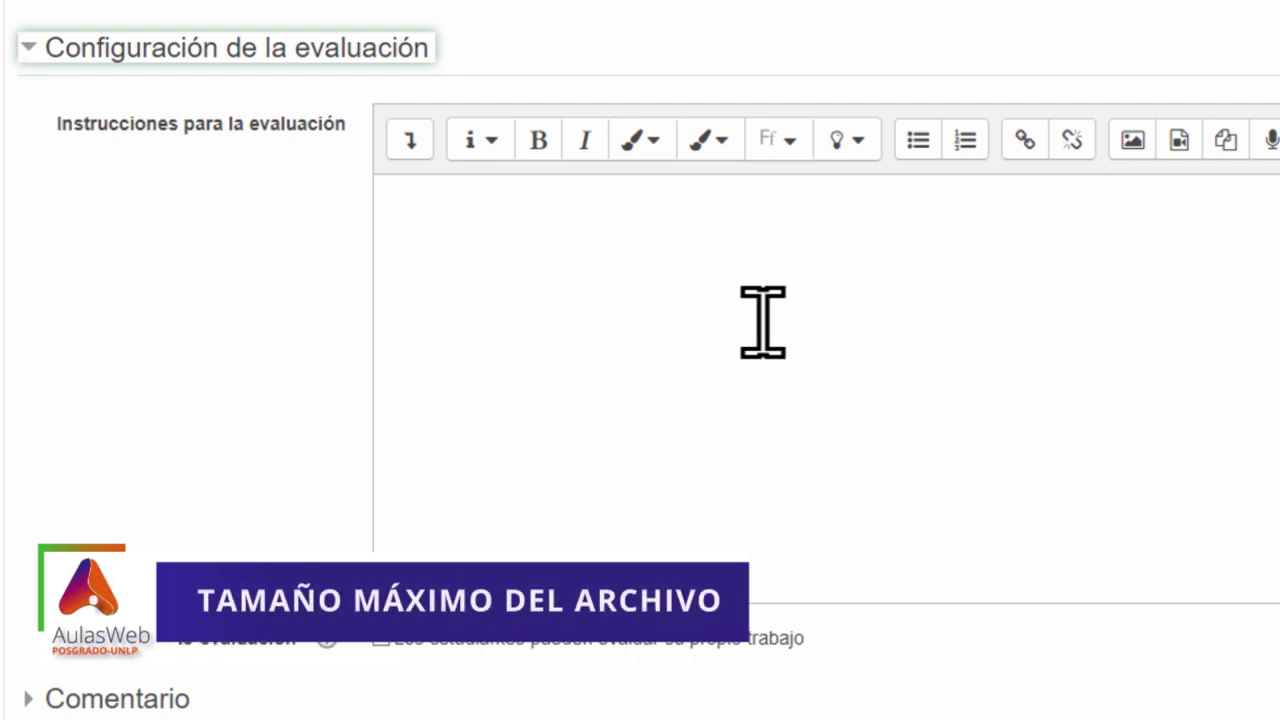
left_click(687, 293)
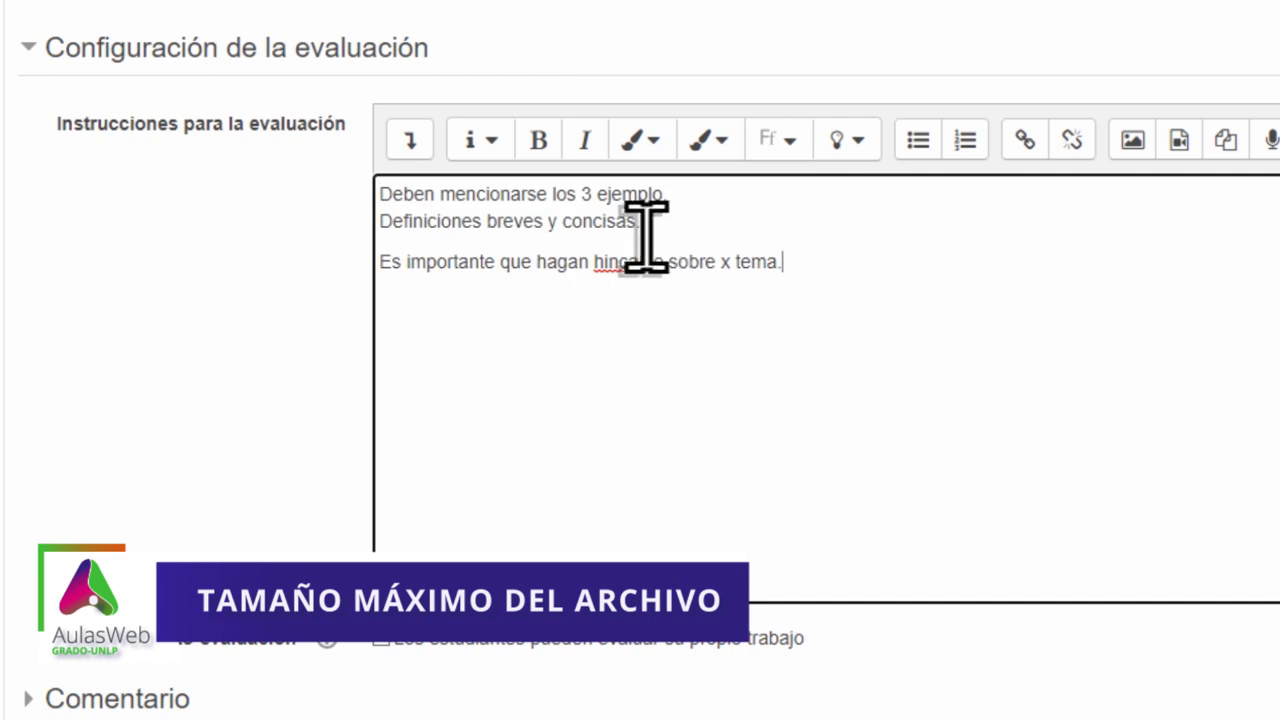
right_click(608, 261)
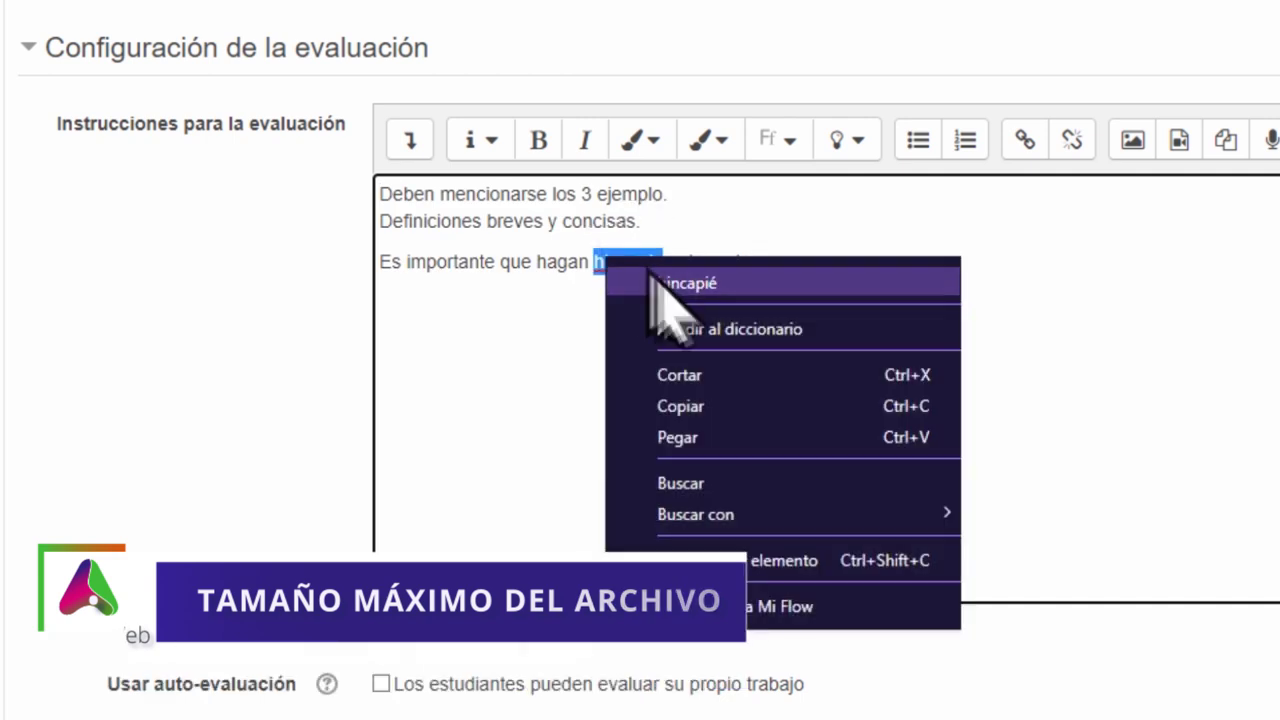
left_click(620, 280)
left_click(815, 258)
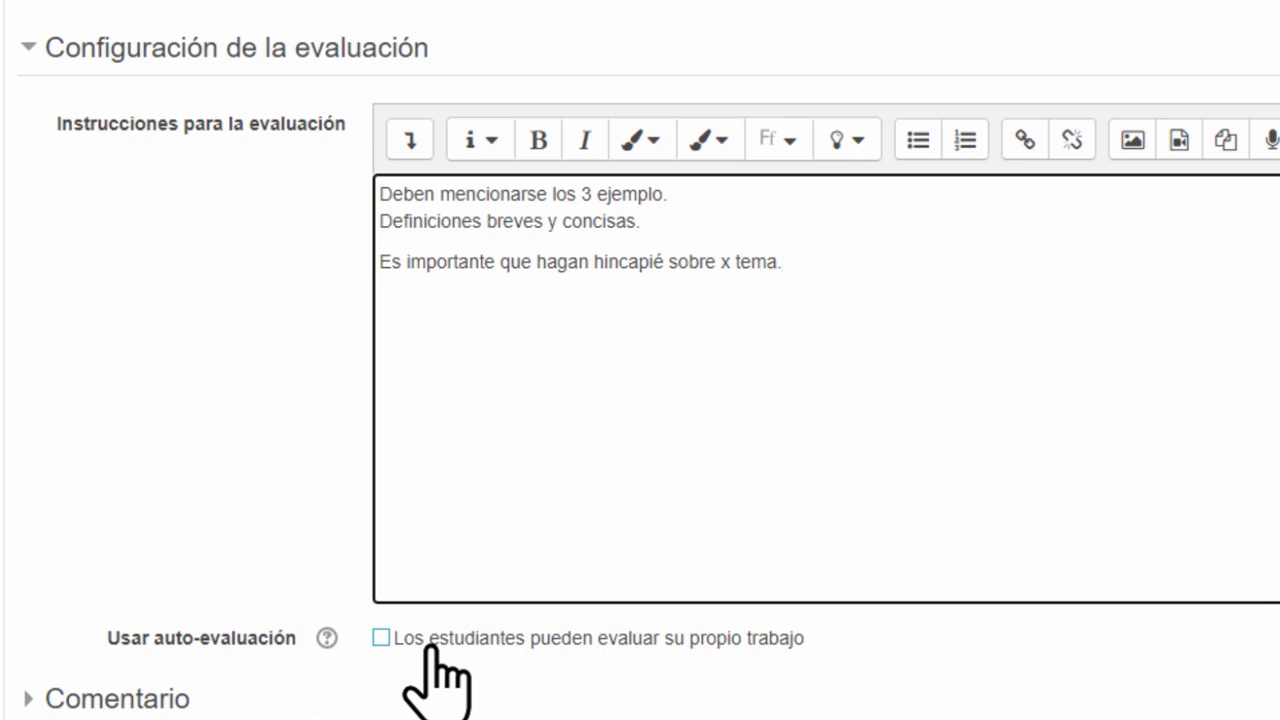
- Examine the workshop's feedback settings and the available choices for the global feedback mode
scroll(429, 686, "down", 3)
left_click(100, 432)
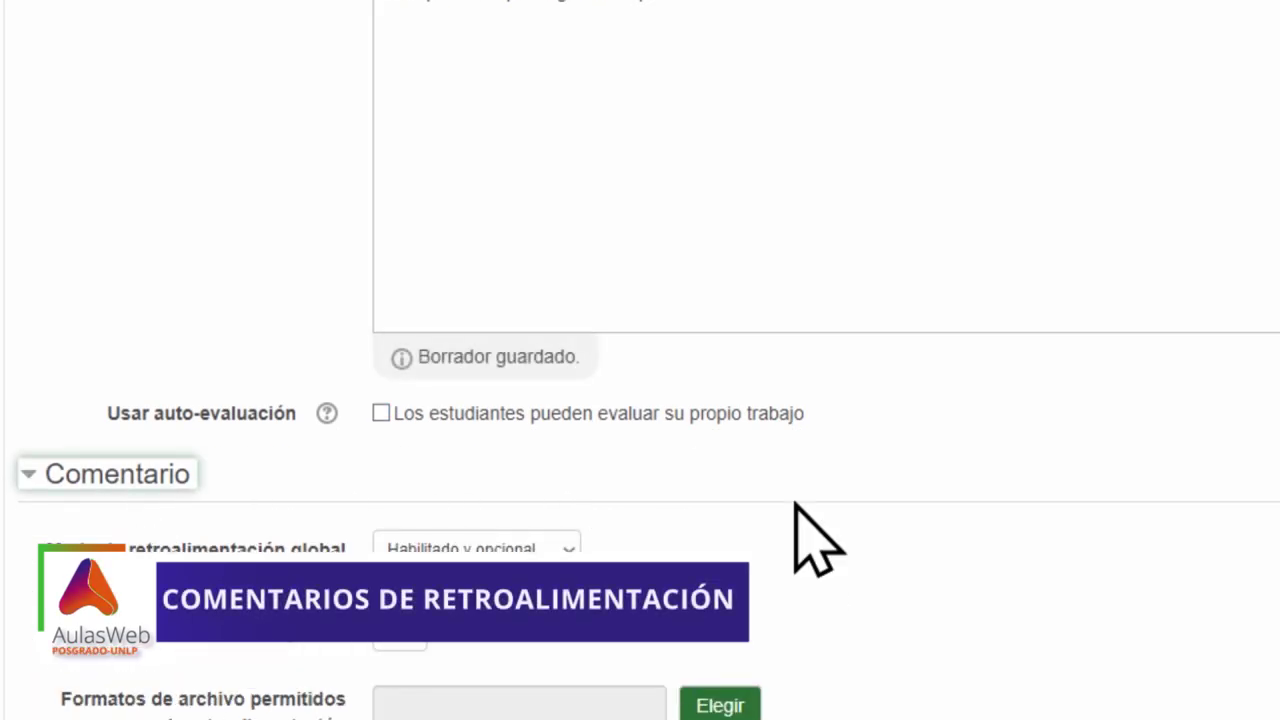
scroll(818, 540, "down", 5)
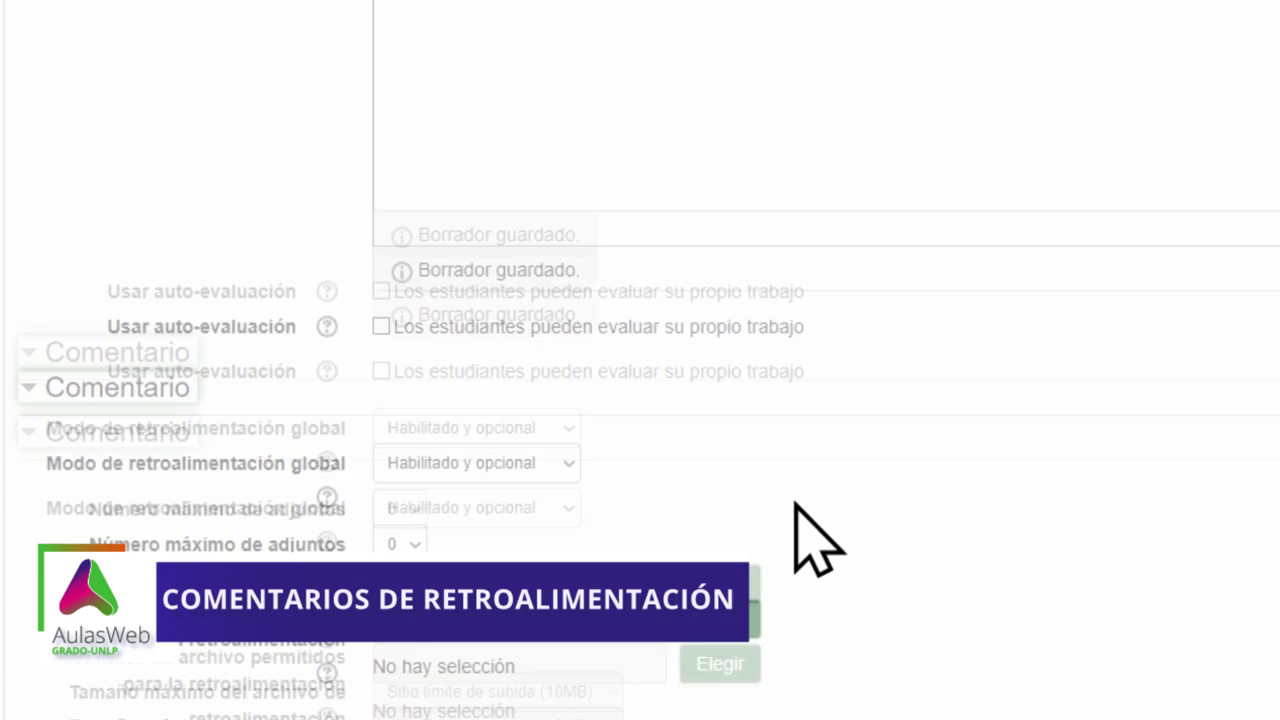
scroll(851, 586, "up", 3)
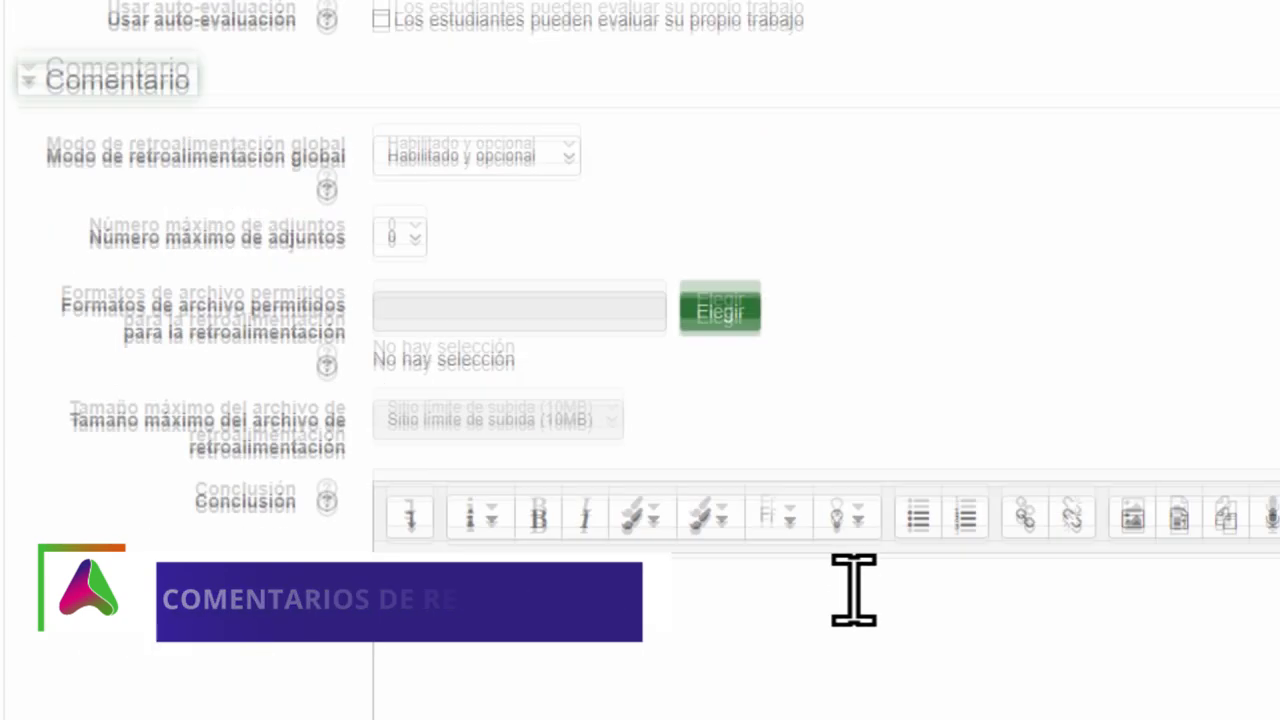
scroll(730, 195, "down", 1)
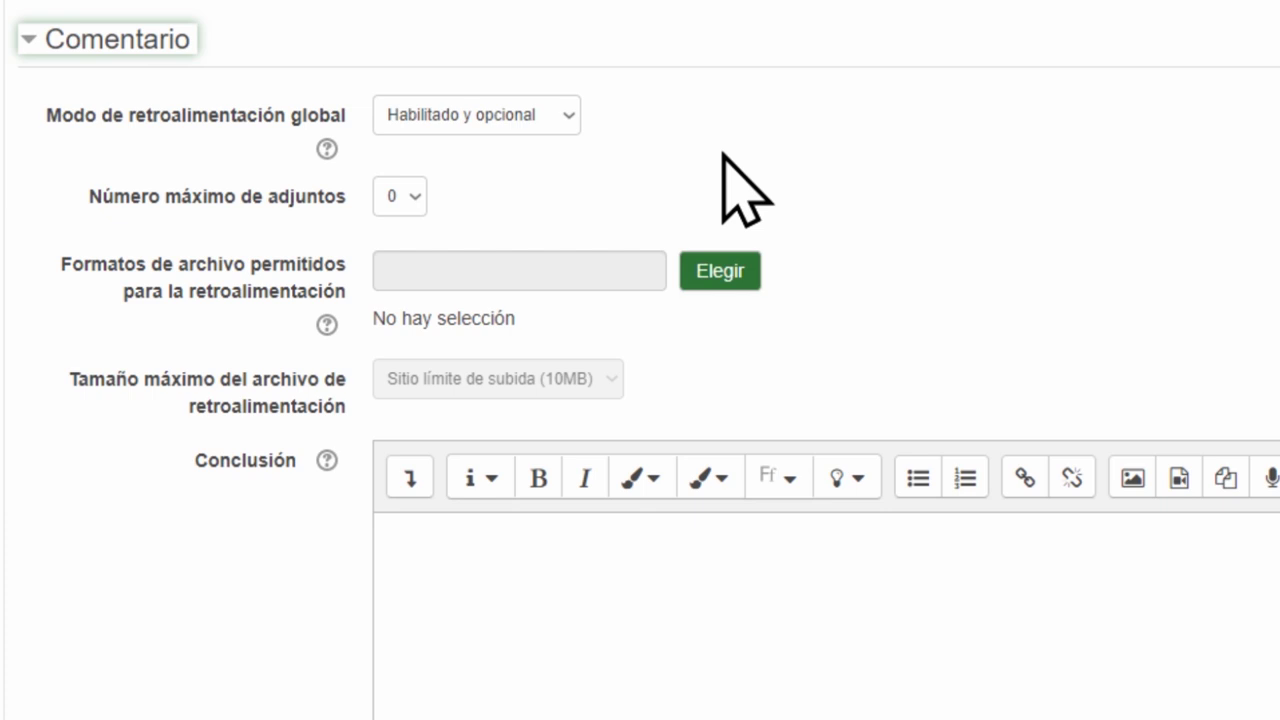
left_click(564, 116)
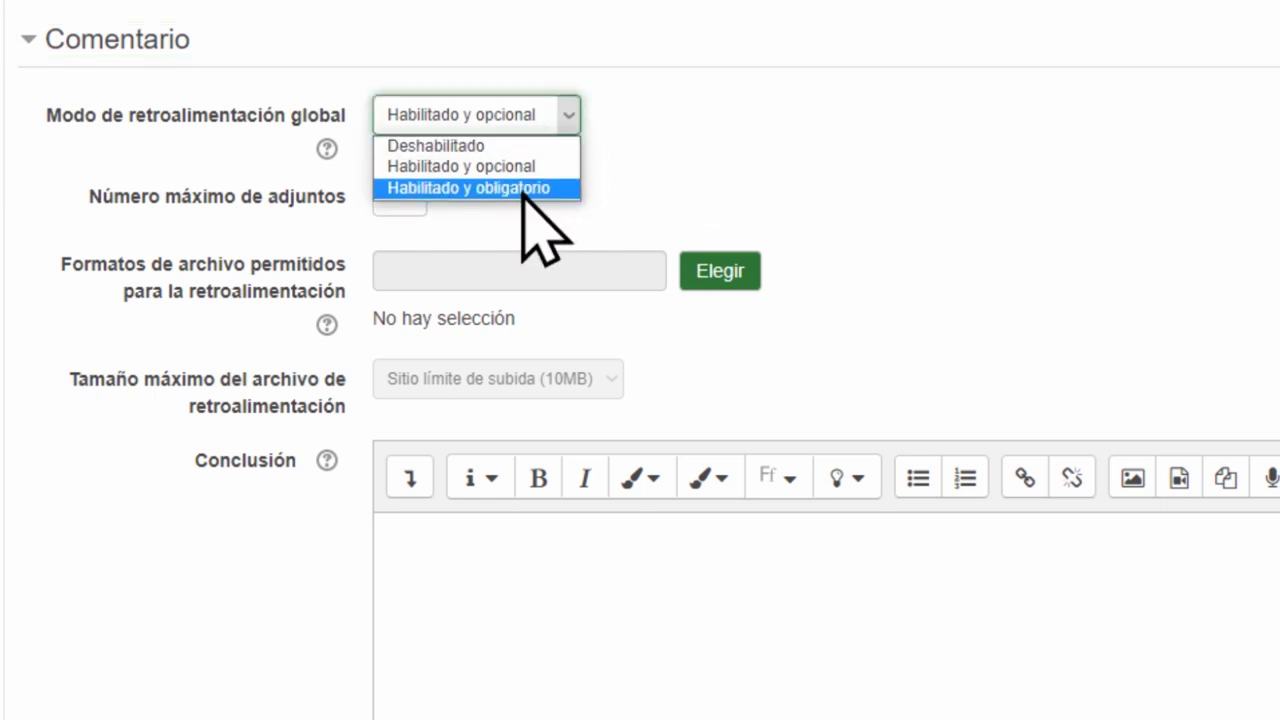
left_click(636, 130)
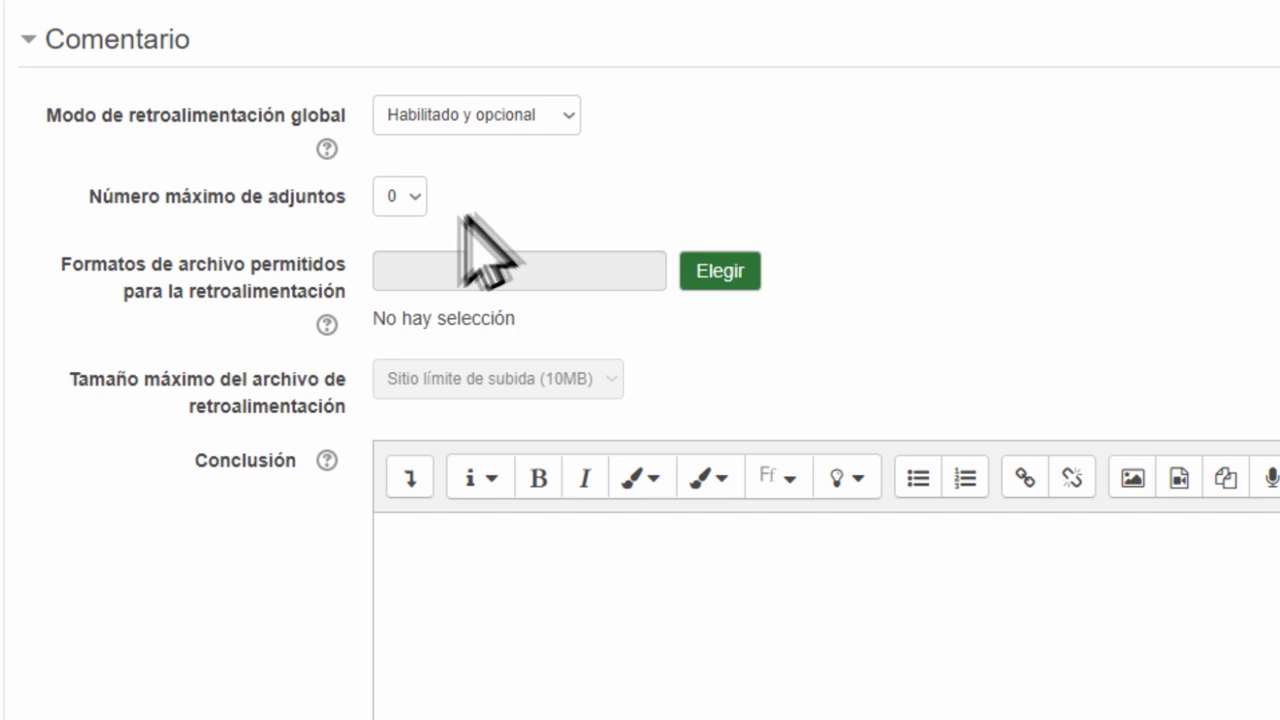
- Set the maximum number of feedback attachments to 1 and restrict the allowed feedback file formats to "document"
left_click(412, 196)
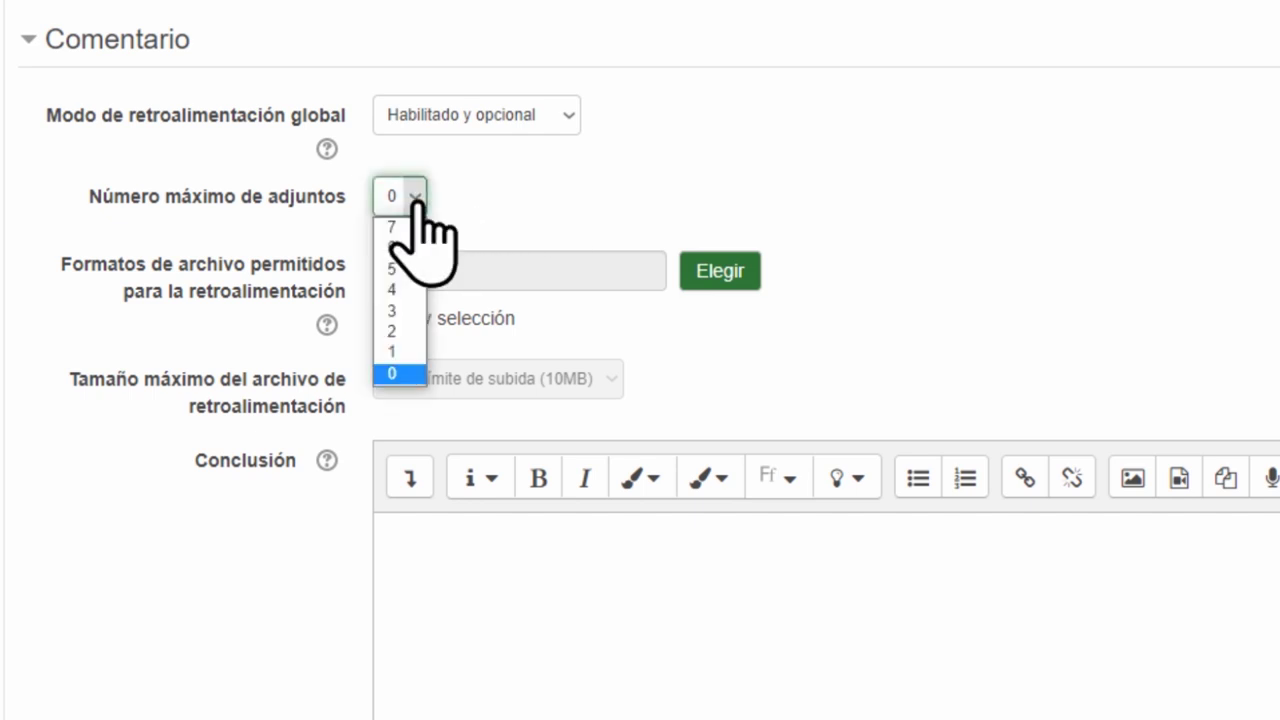
left_click(395, 352)
left_click(712, 276)
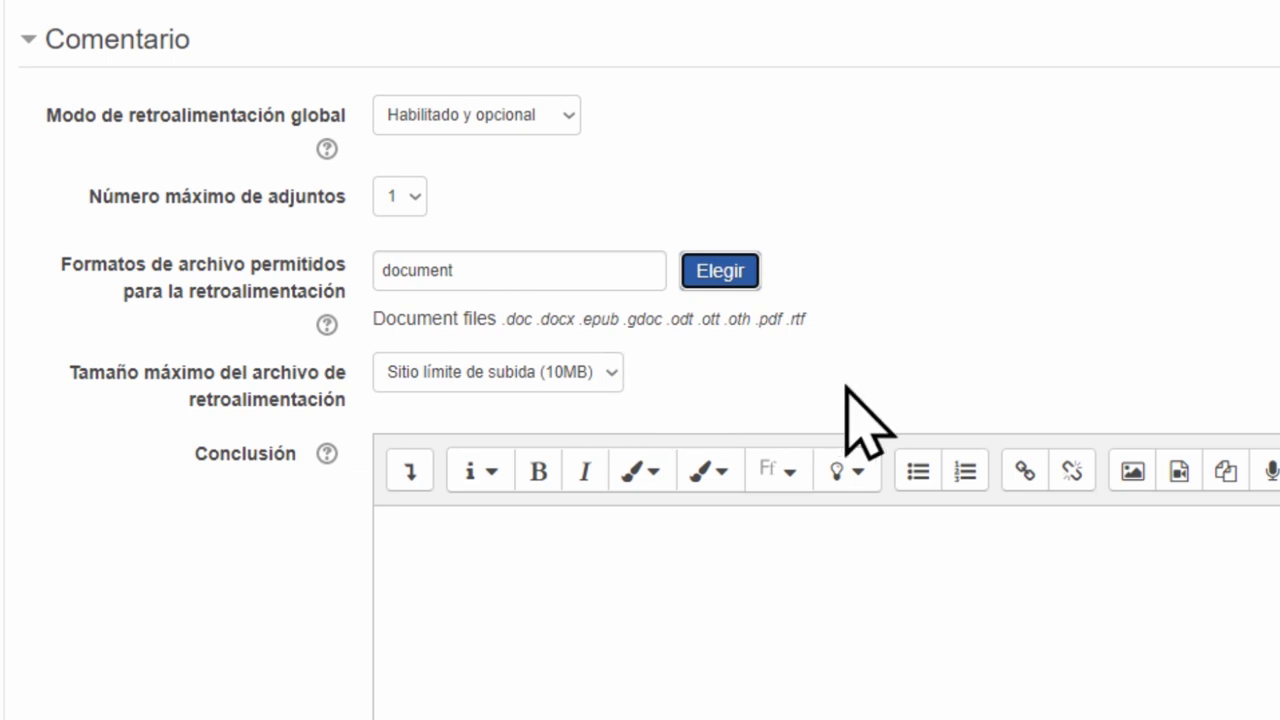
left_click(168, 614)
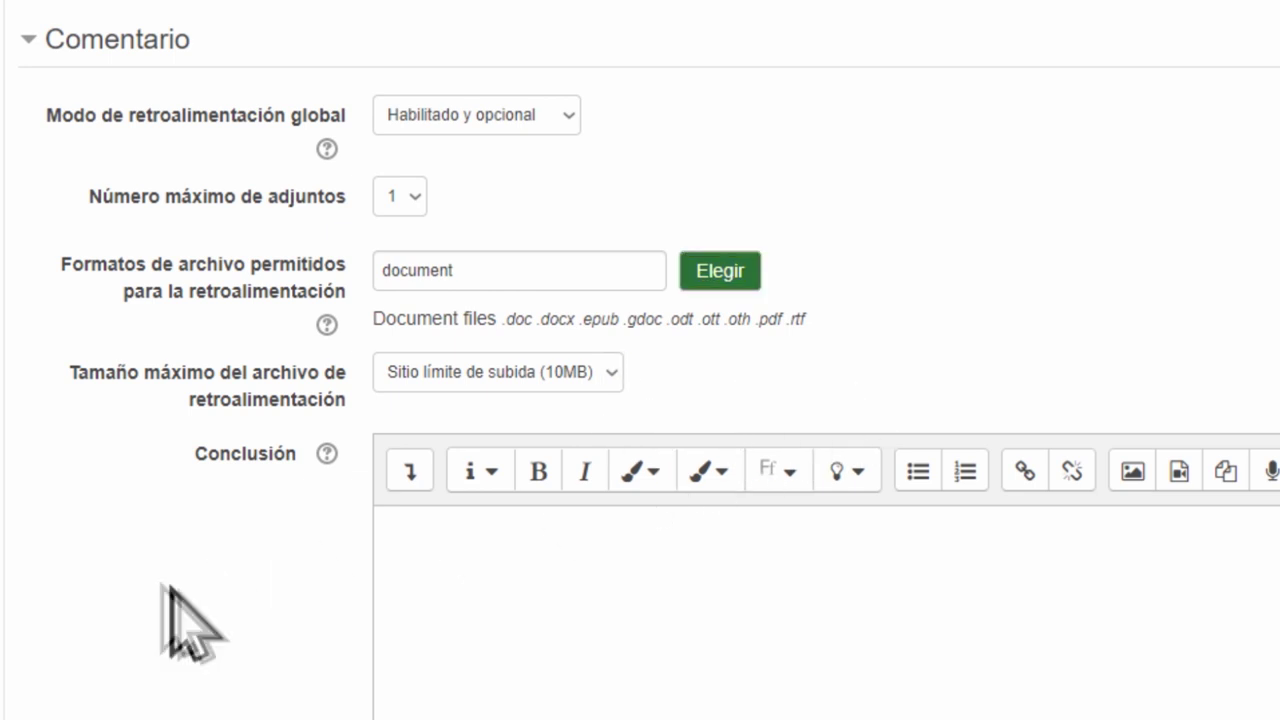
- Write the workshop's conclusion "Ahora te pedimos que compartas la experiencia con tus compañeros en el foro asignado al taller"
left_click(462, 638)
type("Ahora te pedimos que nos dejes tus comentarios sobre esta experiencia en el foro asignado al taller")
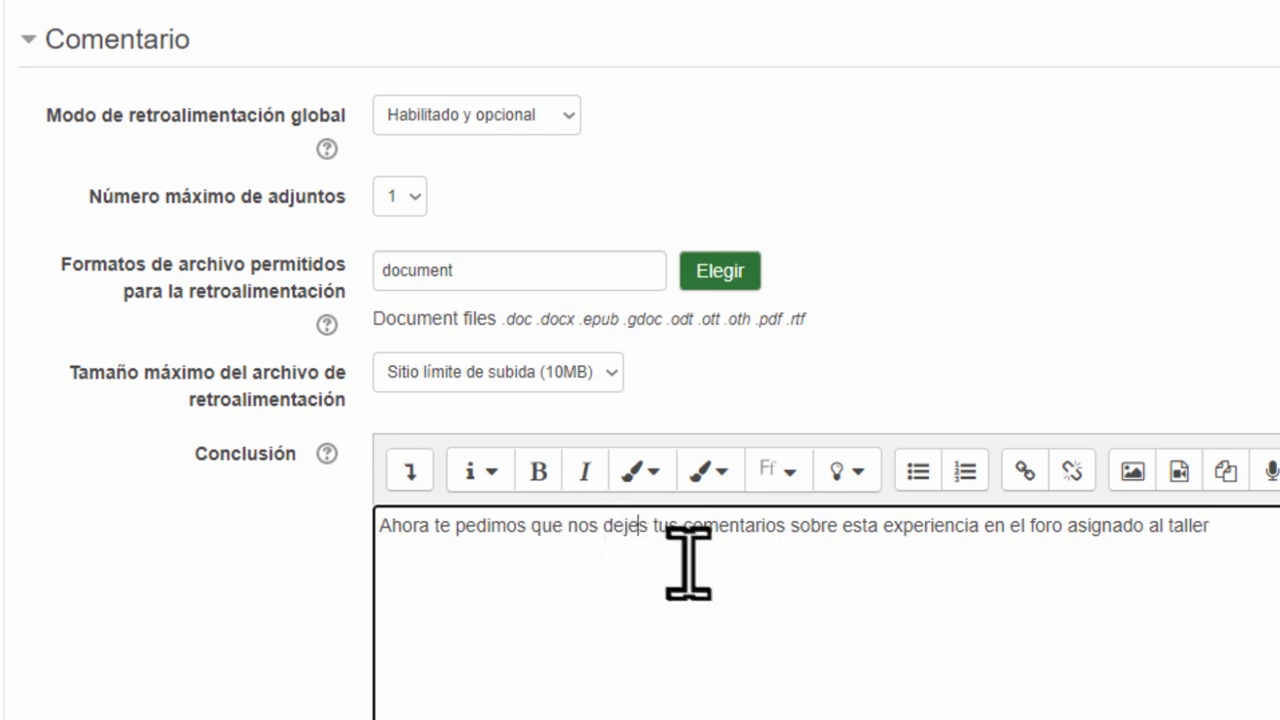
key("shift+End")
type("compartas")
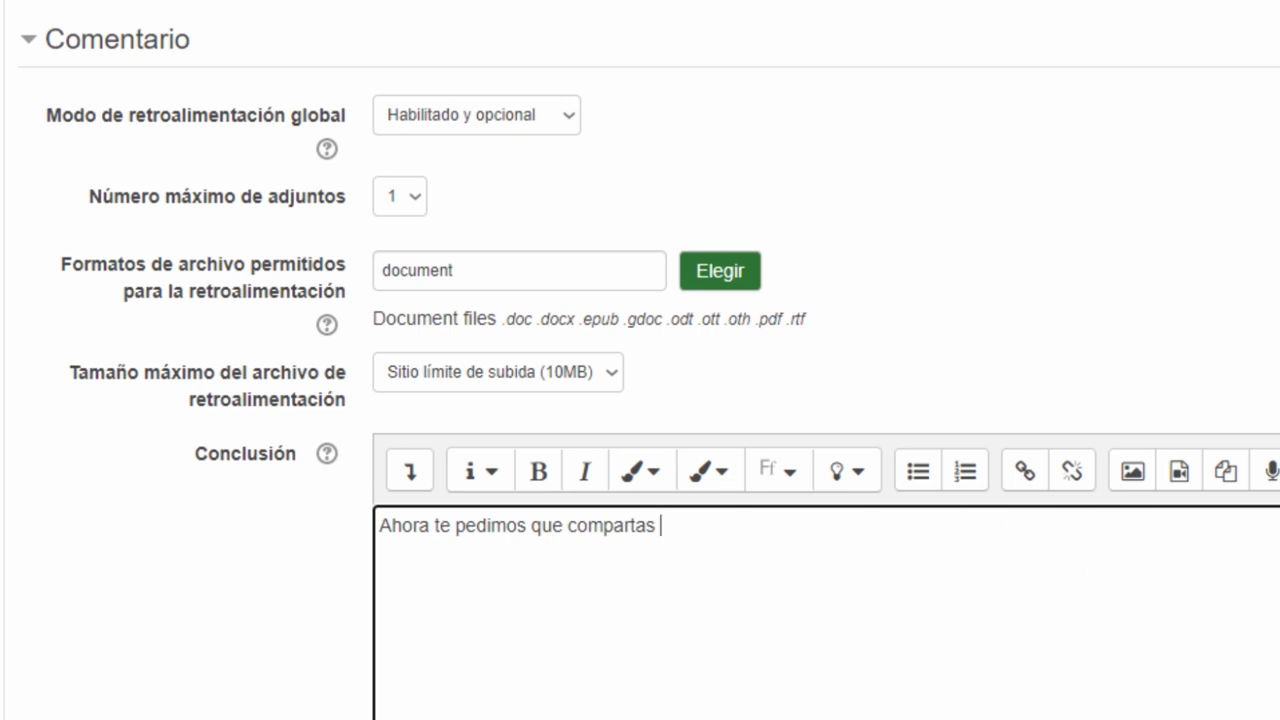
type(" la experiencia con tus compañeros en el foro asignado al taller")
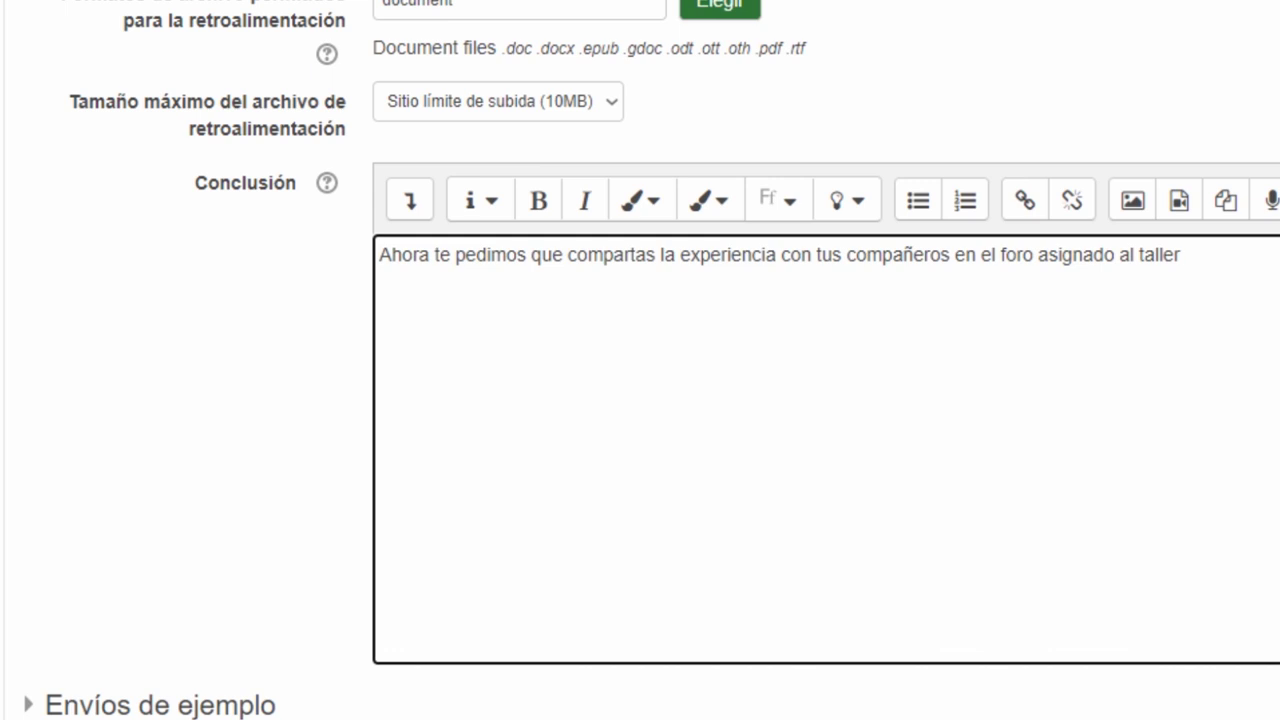
- Review the workshop's settings for example submissions and how they are evaluated
scroll(1103, 523, "down", 3)
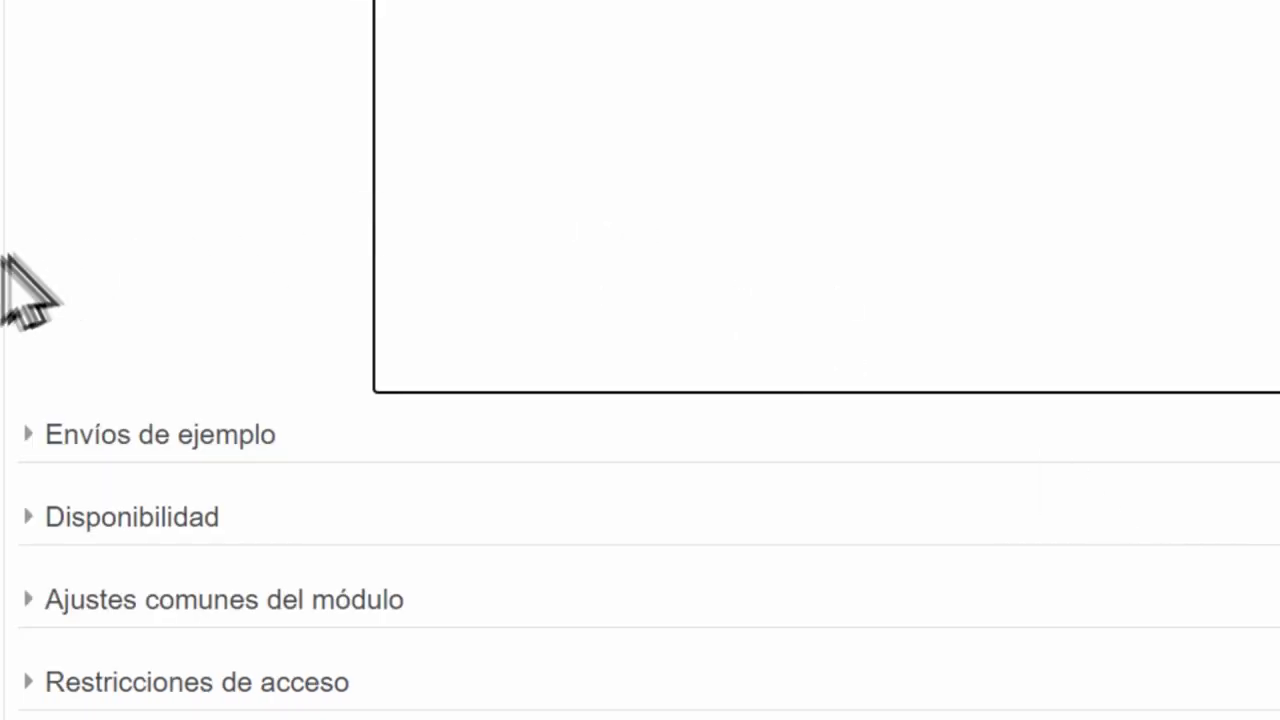
left_click(113, 432)
scroll(780, 290, "down", 3)
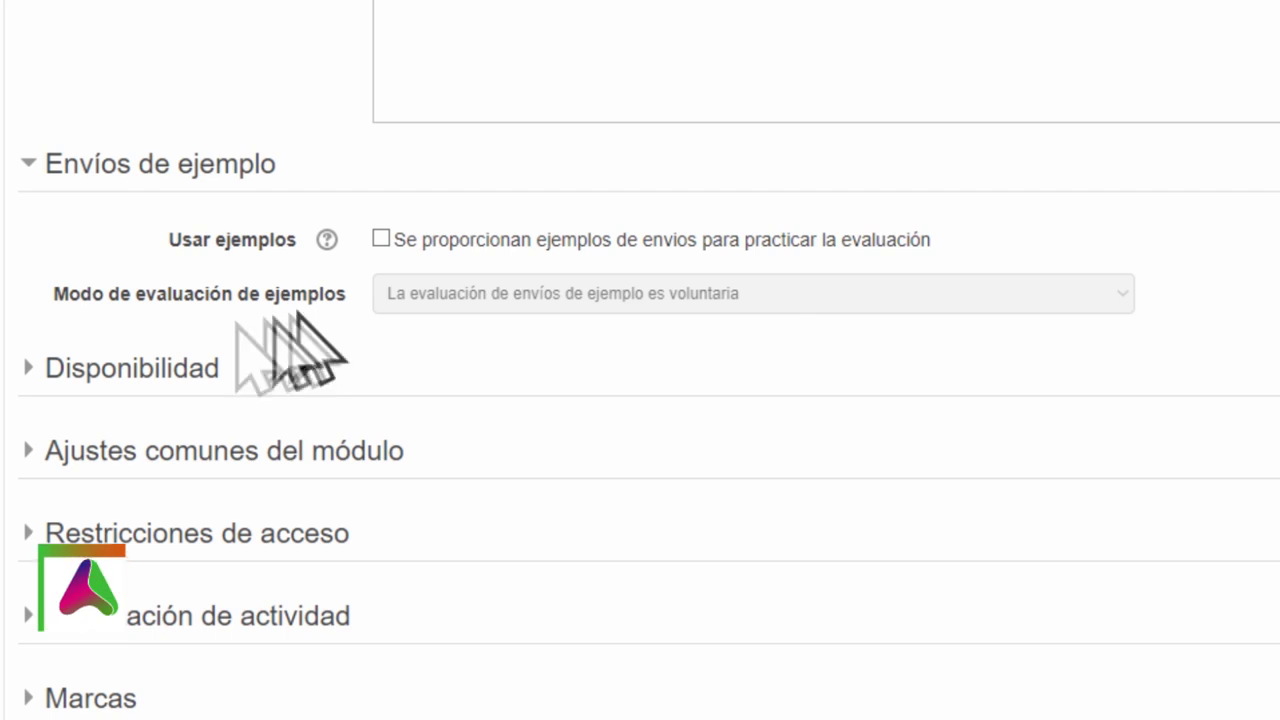
- Enable all availability dates, with submissions 5–13 June 2021 and evaluations 13–20 June 2021, and enable switching to the next phase after the submission deadline
left_click(24, 370)
scroll(45, 420, "down", 3)
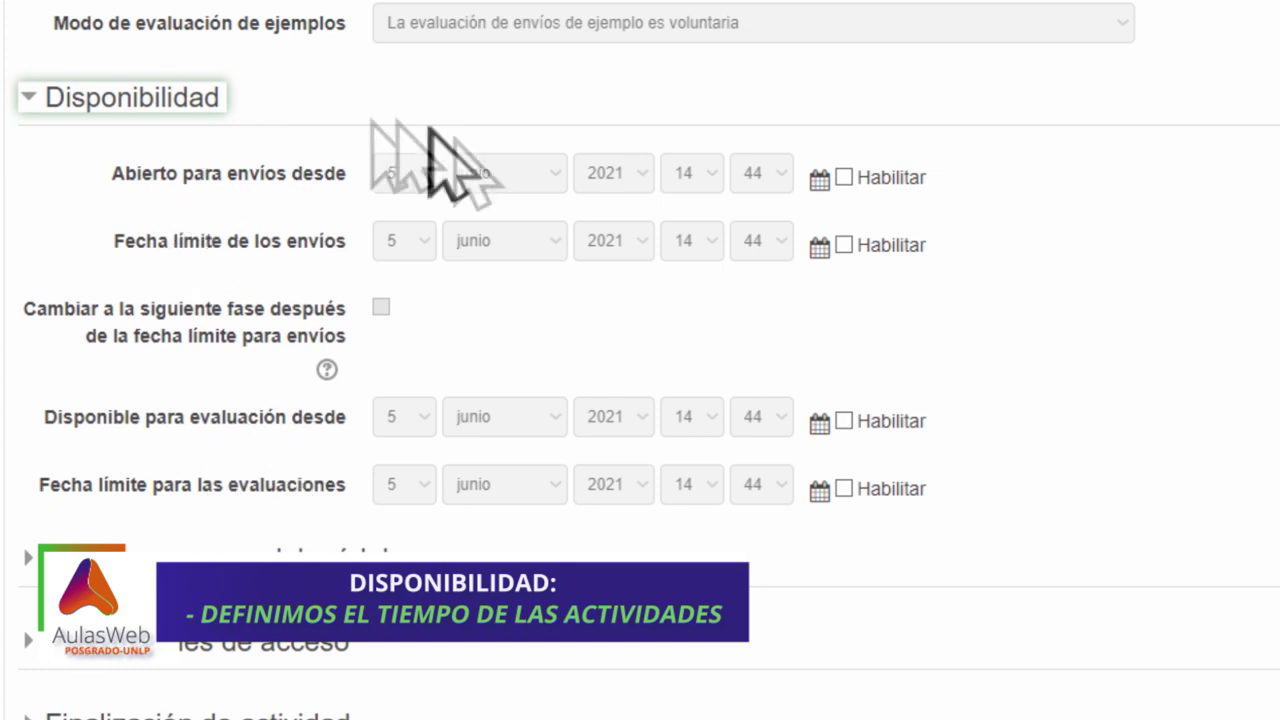
left_click(849, 177)
left_click(844, 245)
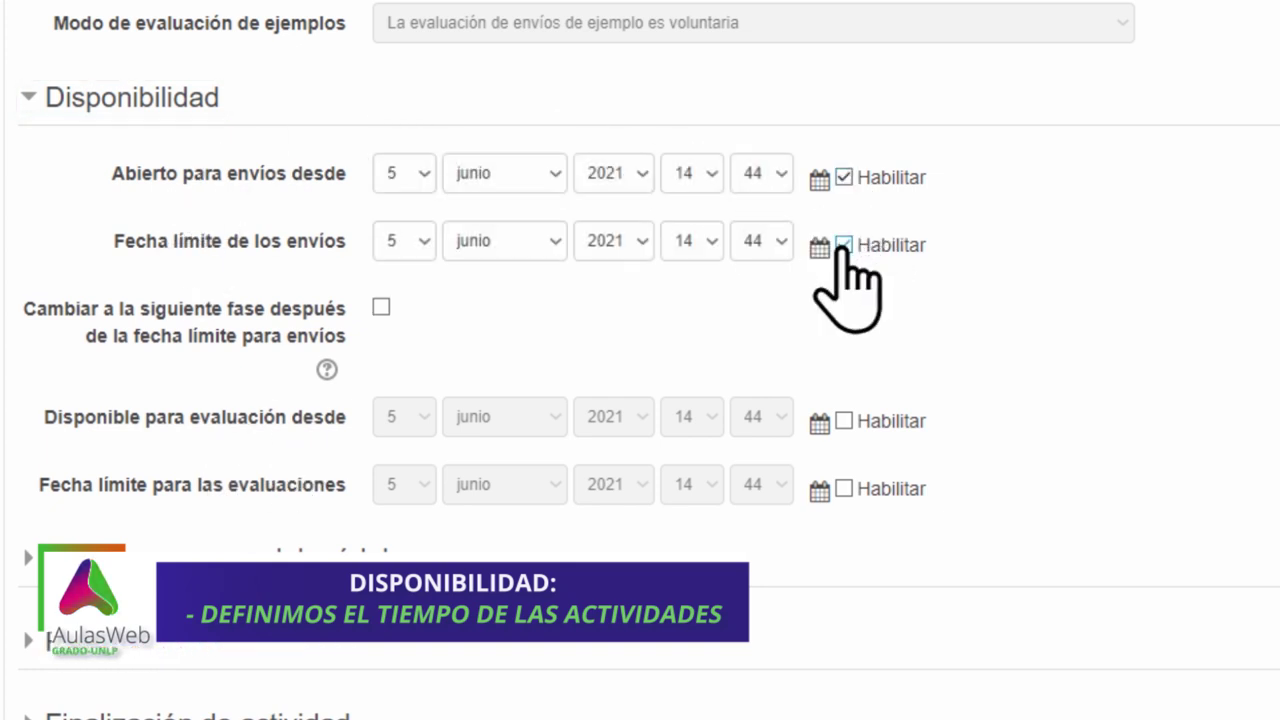
left_click(844, 421)
left_click(844, 489)
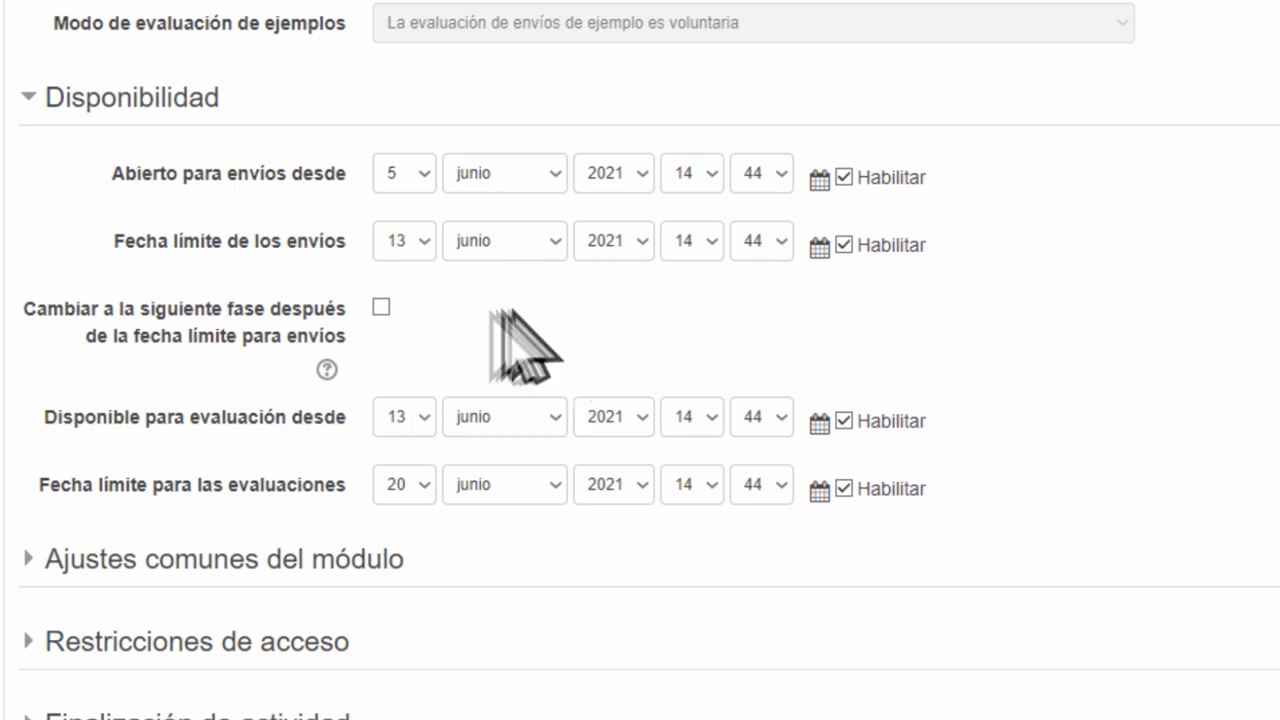
left_click(381, 307)
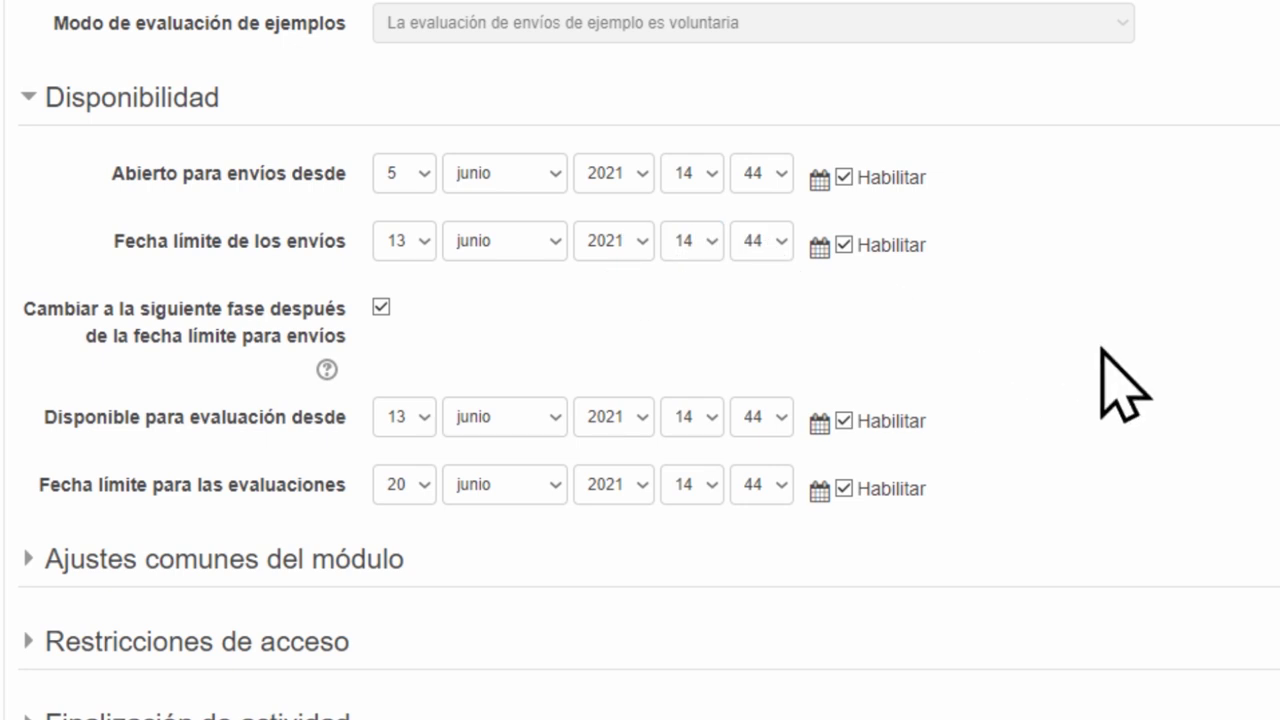
- Save the workshop settings and open the Prueba workshop from the course page
scroll(560, 500, "down", 3)
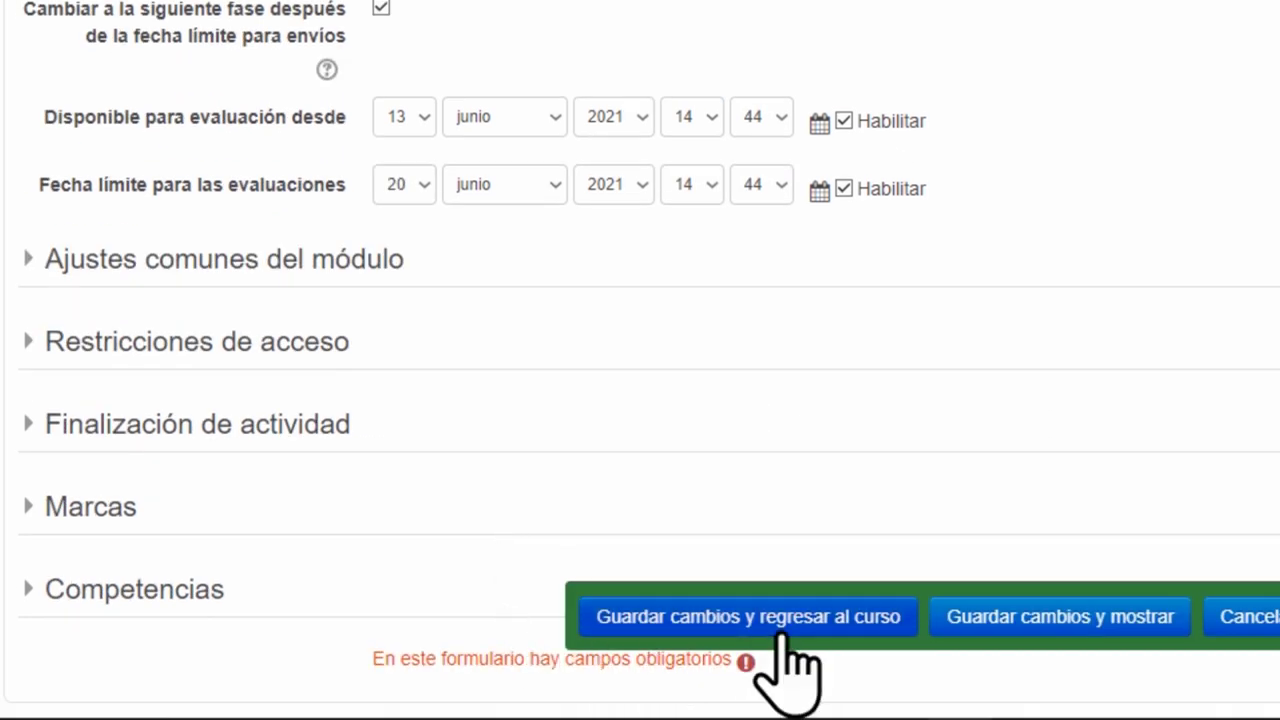
left_click(784, 640)
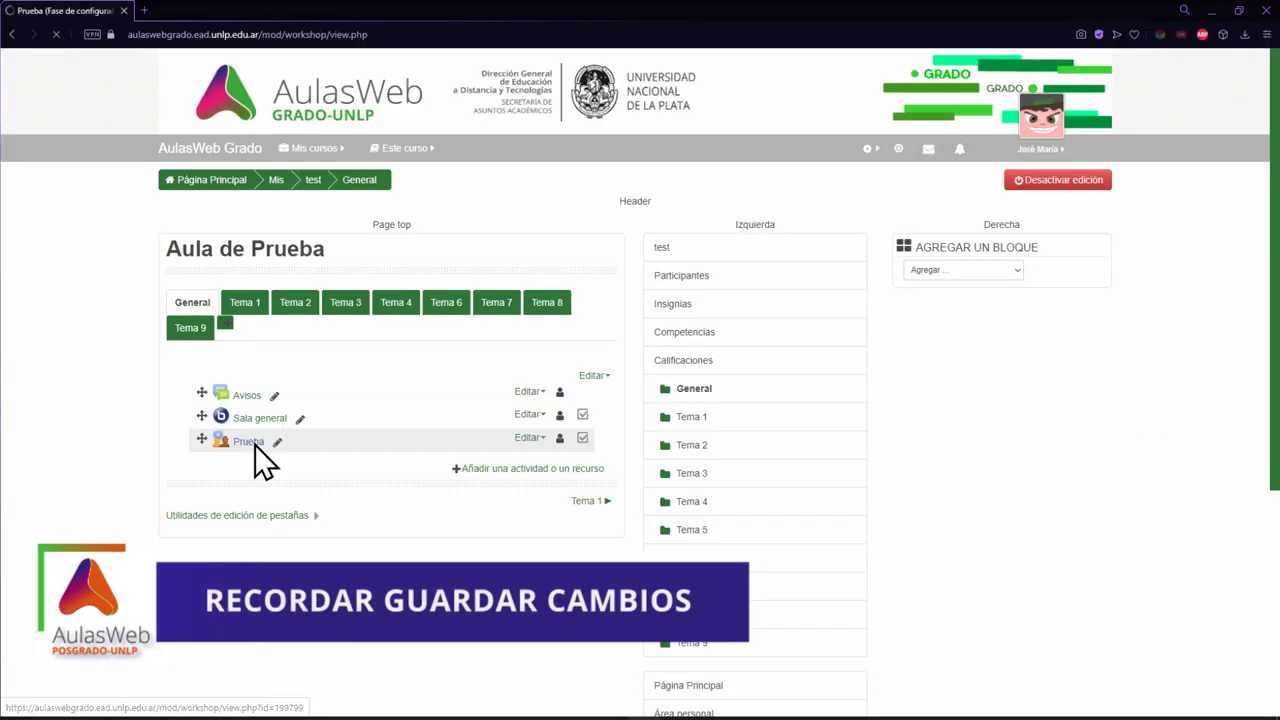
left_click(283, 505)
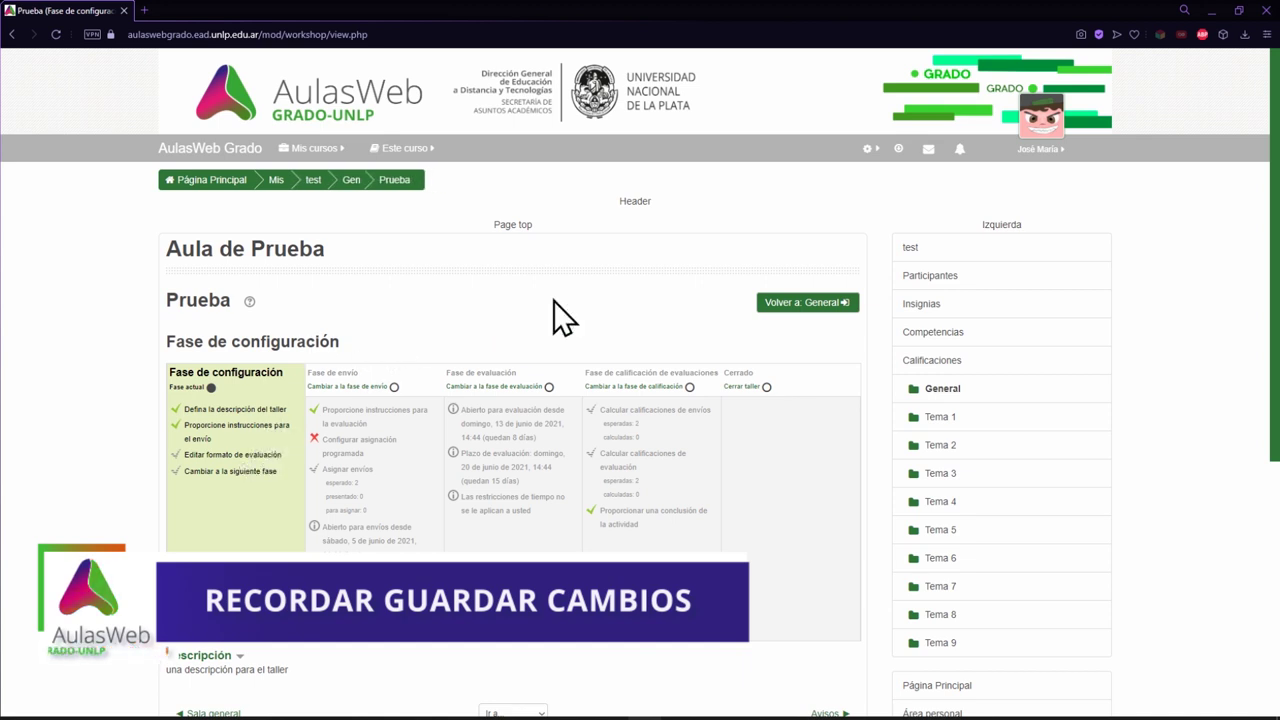